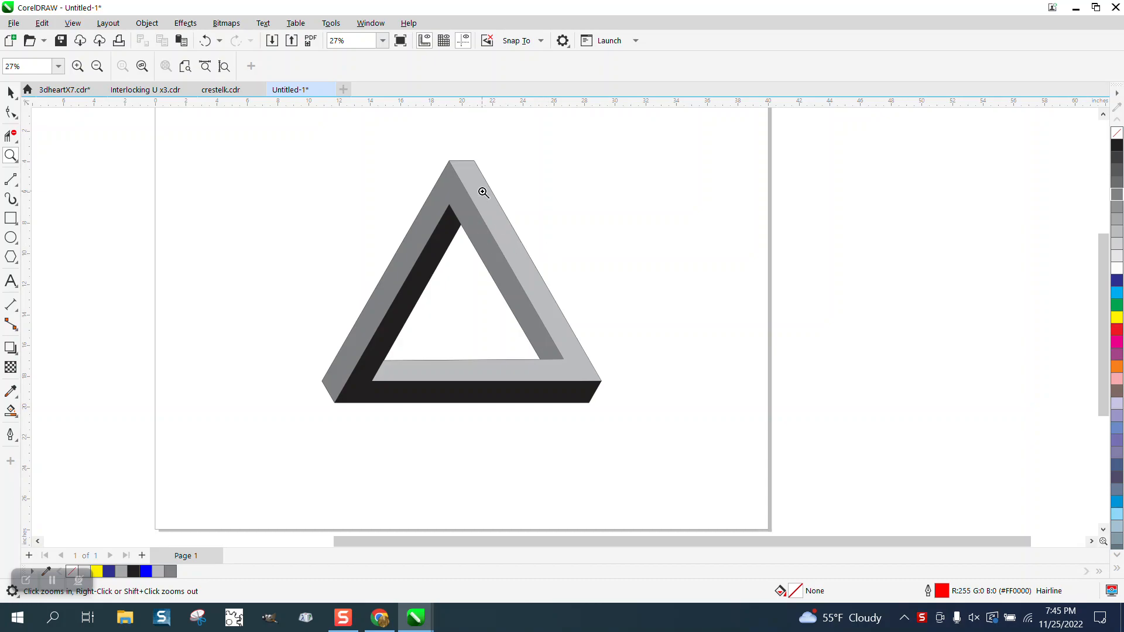
# - Move the shaded impossible triangle from the page's centre to its right edge
pyautogui.press('space')
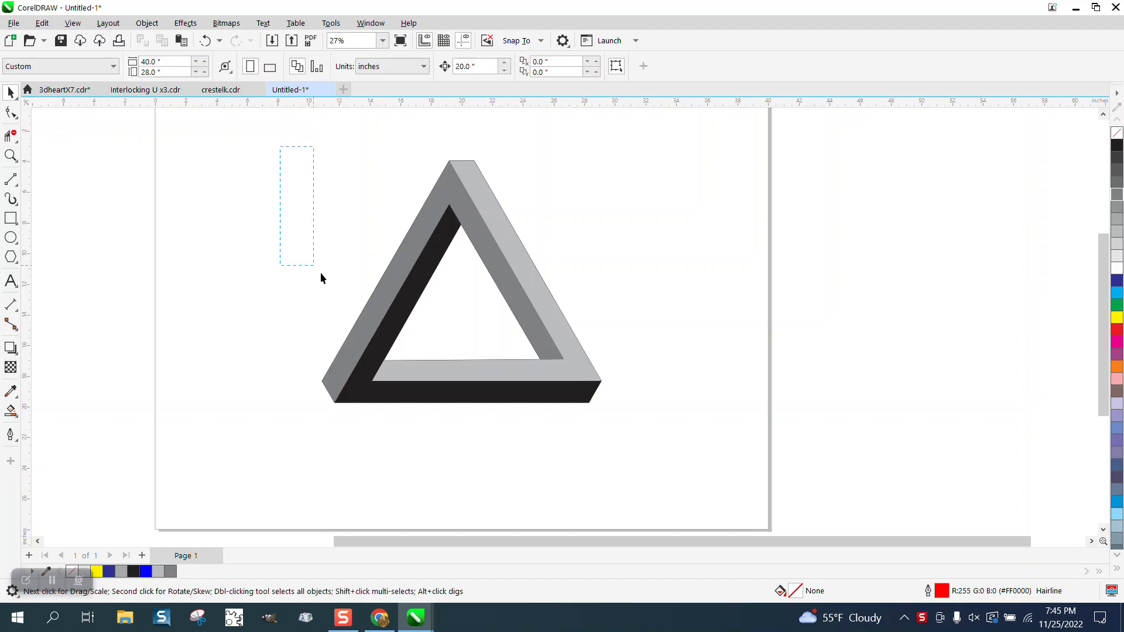
pyautogui.moveTo(725, 463); pyautogui.dragTo(725, 463)
pyautogui.moveTo(465, 284); pyautogui.dragTo(828, 289)
# - Bring the red construction-line triangle onto the page and examine how its lines are arranged
pyautogui.scroll(-2, 721, 293)
pyautogui.moveTo(195, 189); pyautogui.dragTo(407, 372)
pyautogui.moveTo(288, 286); pyautogui.dragTo(576, 300)
pyautogui.click(14, 158)
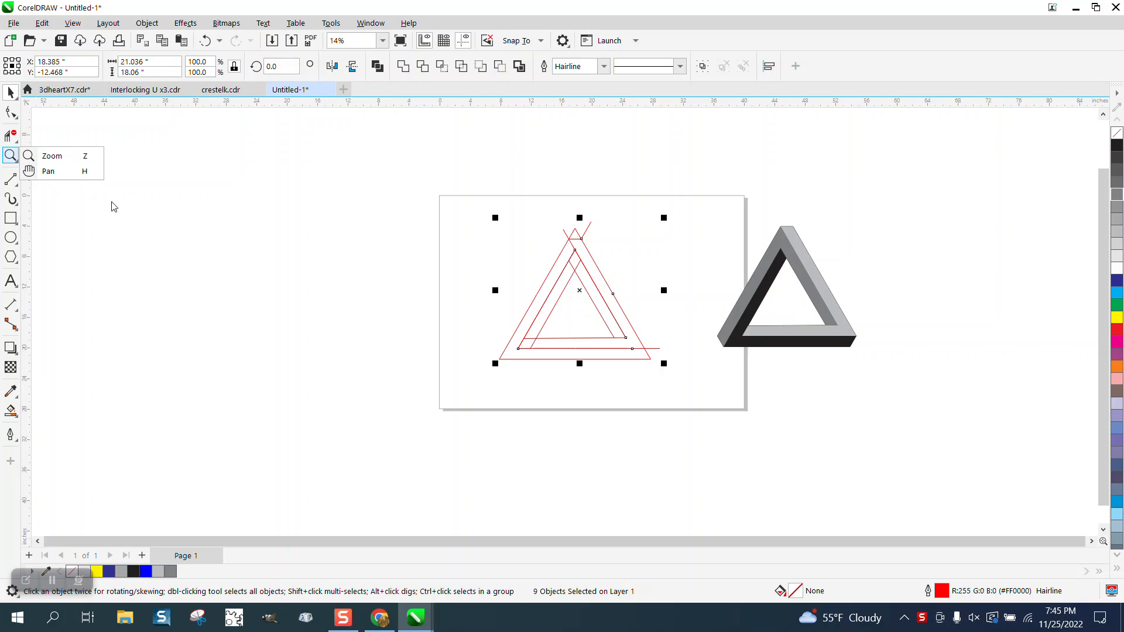
pyautogui.click(50, 155)
pyautogui.moveTo(499, 209); pyautogui.dragTo(686, 387)
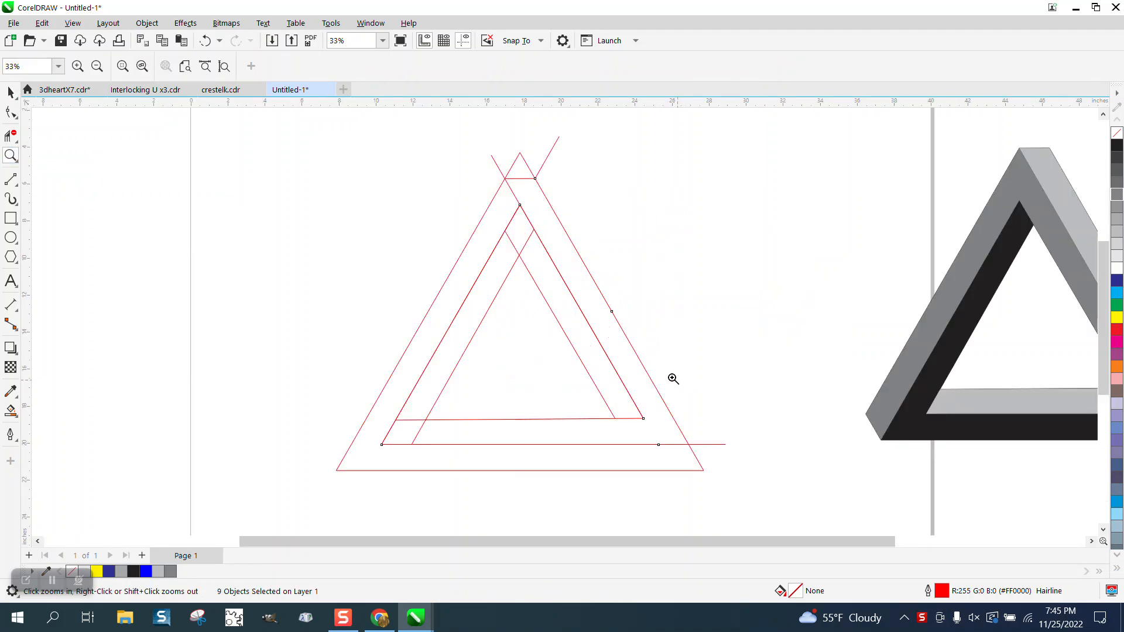
pyautogui.scroll(-1, 589, 357)
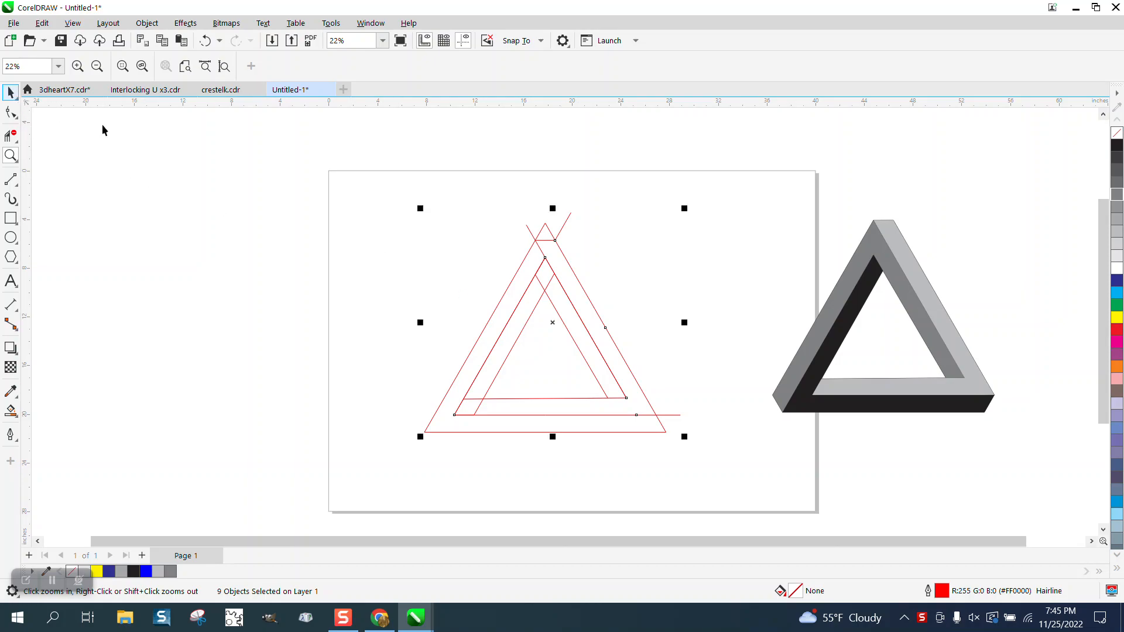
# - Move the red construction-line triangle to the left edge of the page, clearing the page's centre
pyautogui.click(10, 91)
pyautogui.moveTo(377, 200); pyautogui.dragTo(692, 465)
pyautogui.moveTo(554, 321); pyautogui.dragTo(255, 309)
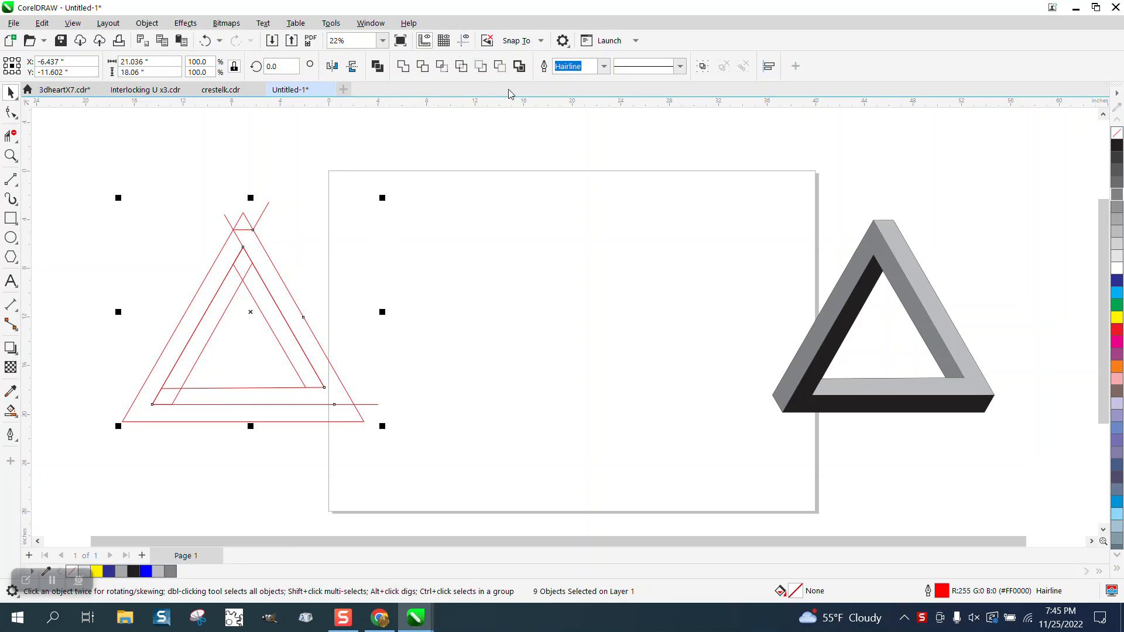
# - Add one horizontal and one vertical guideline and centre both on the page
pyautogui.click(464, 41)
pyautogui.moveTo(412, 104); pyautogui.dragTo(410, 137)
pyautogui.press('p')
pyautogui.moveTo(25, 189); pyautogui.dragTo(145, 191)
pyautogui.press('p')
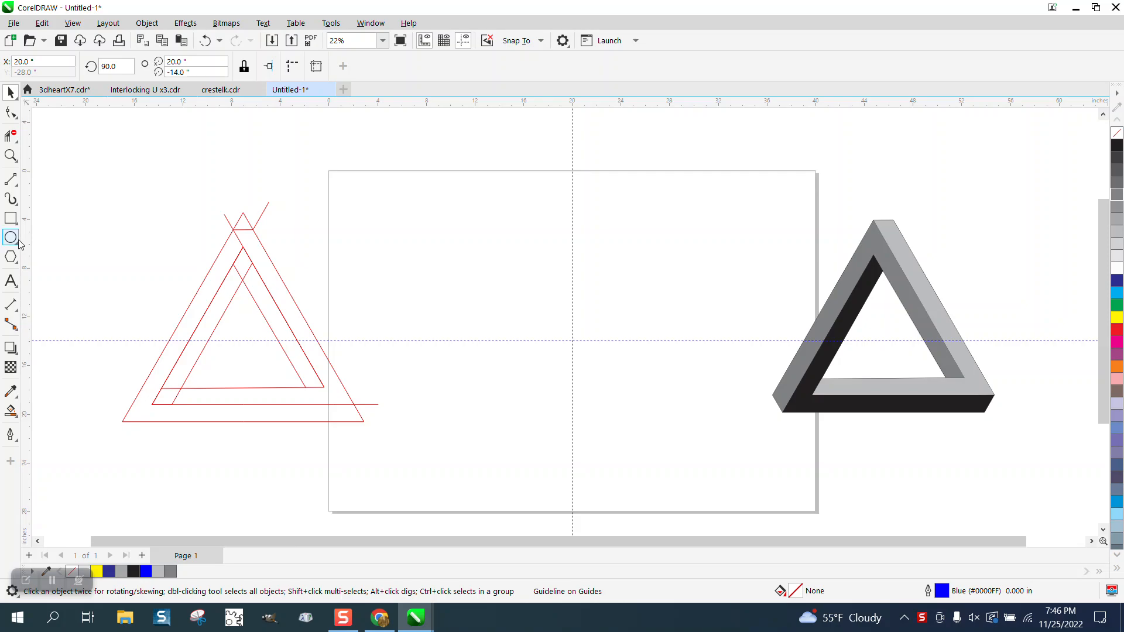
# - Draw a four-sided polygon about 16 inches across at the page centre and add a concentric copy scaled to 77.4%
pyautogui.click(12, 259)
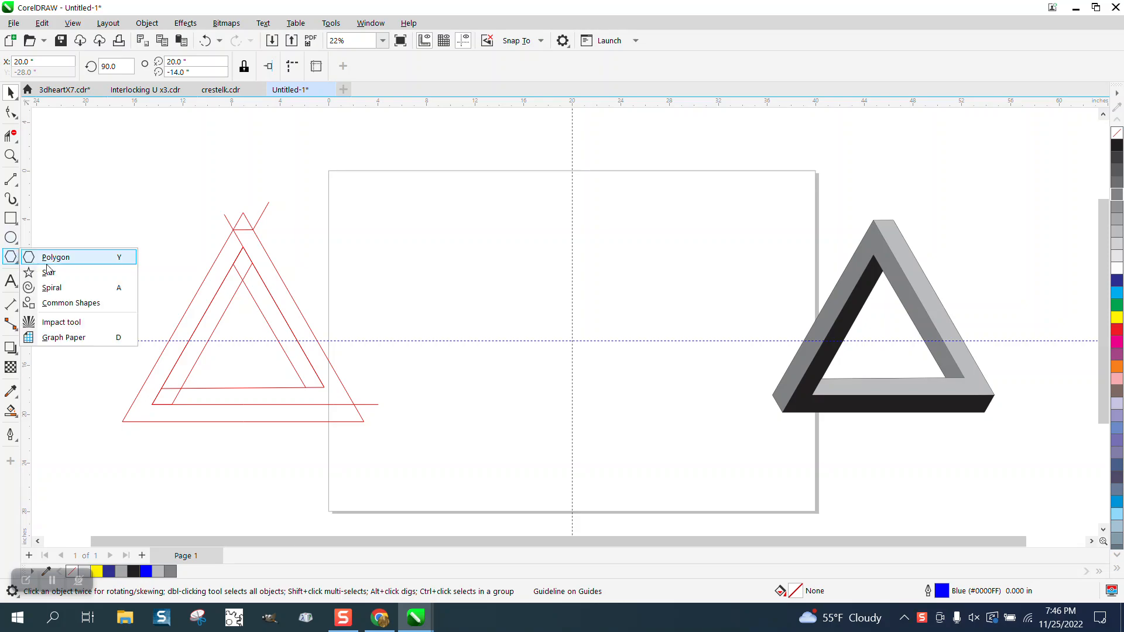
pyautogui.click(52, 258)
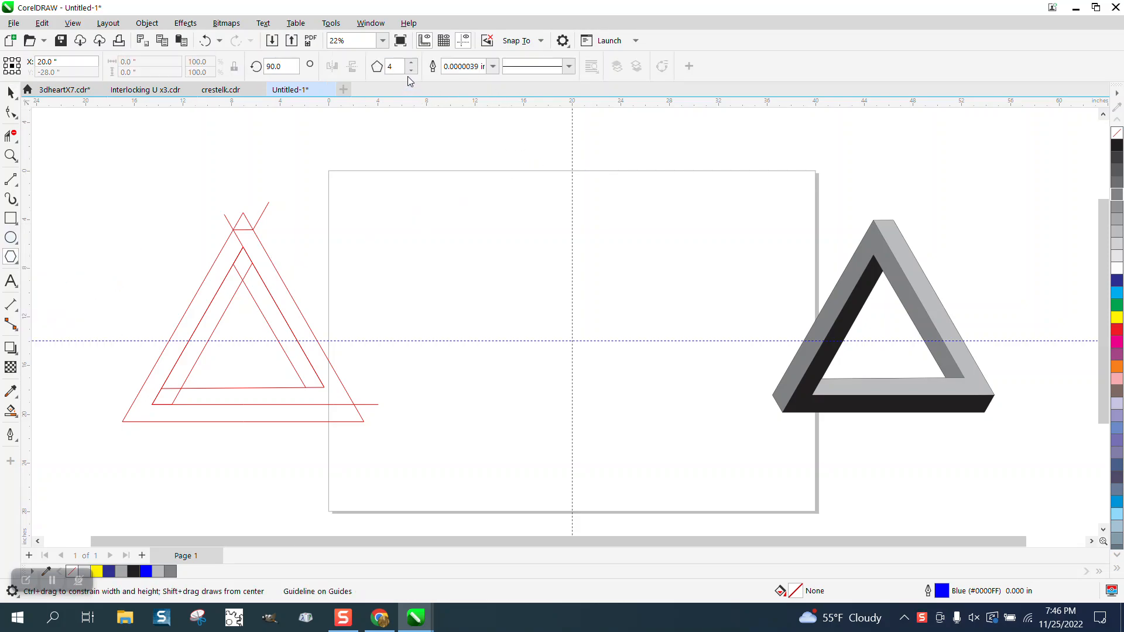
pyautogui.moveTo(625, 256); pyautogui.dragTo(518, 451)
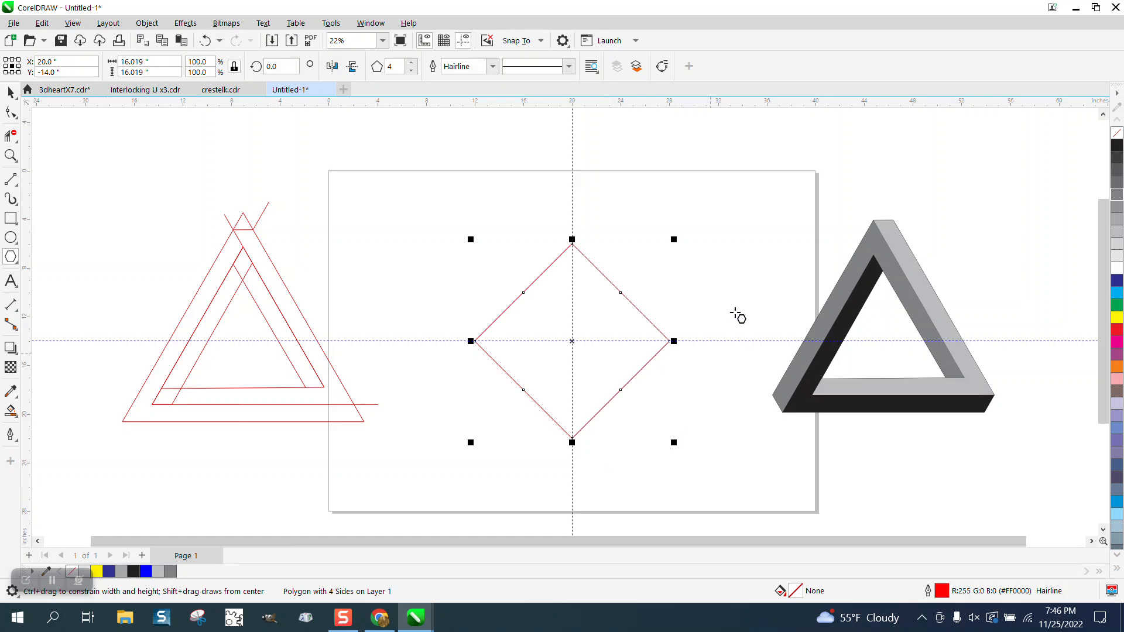
pyautogui.moveTo(676, 241); pyautogui.dragTo(663, 261)
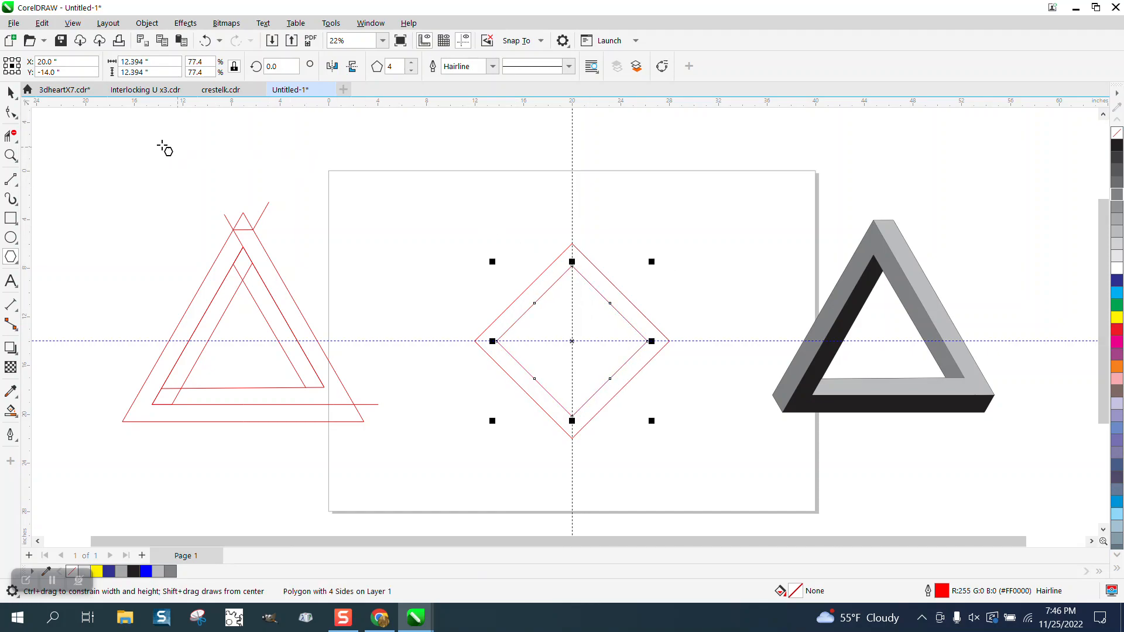
# - Change both the outer and the inner polygon to 3 sides
pyautogui.click(10, 92)
pyautogui.click(571, 253)
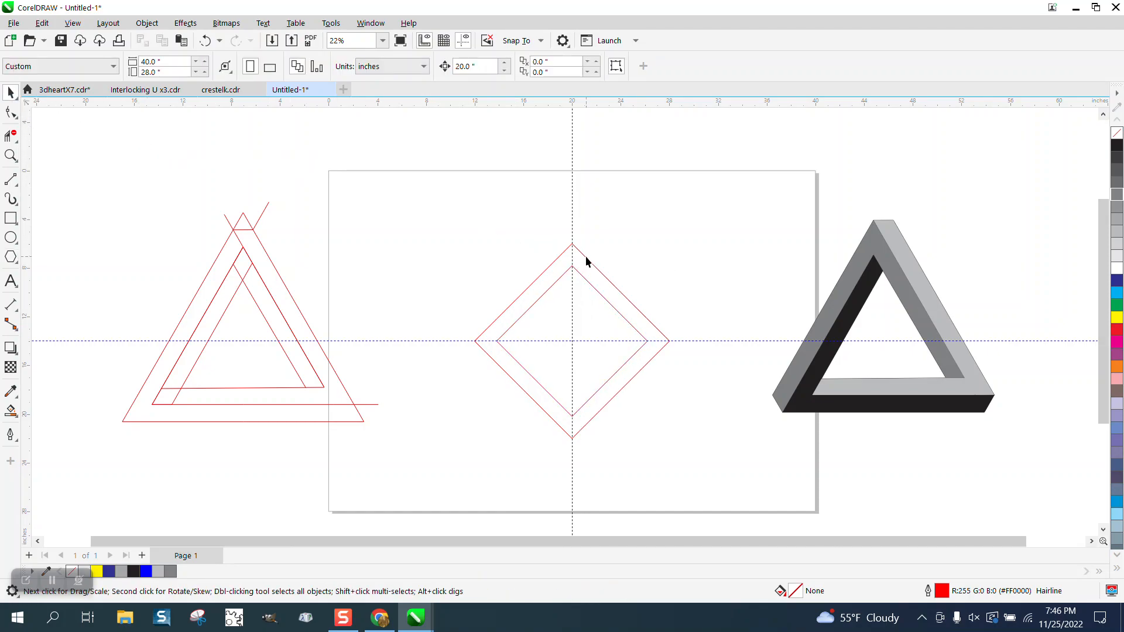
pyautogui.click(586, 258)
pyautogui.click(411, 71)
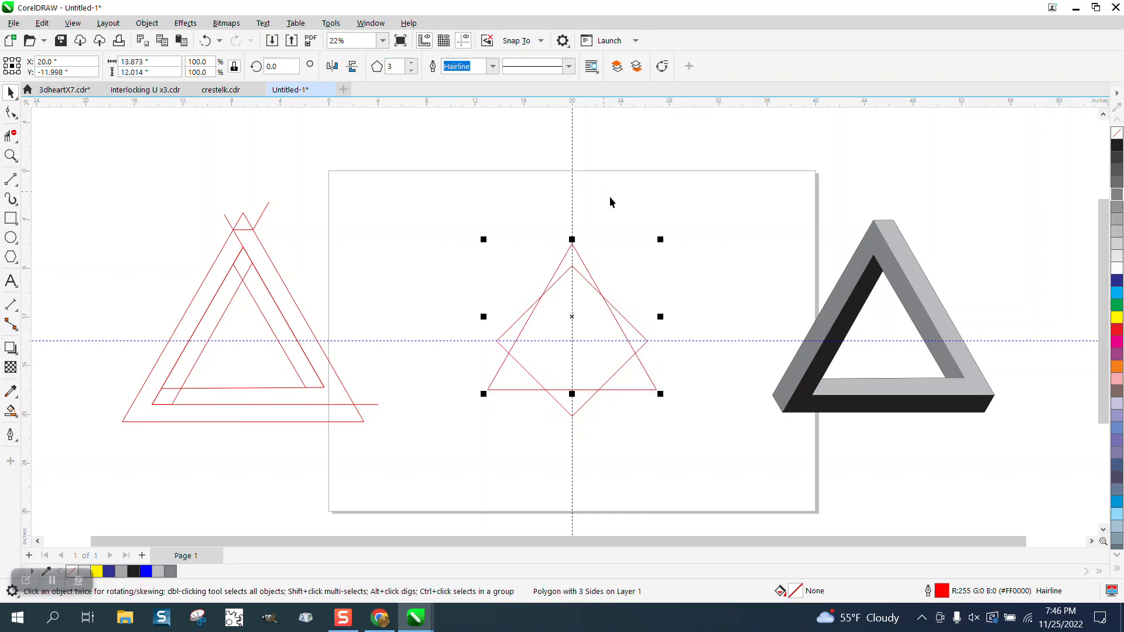
pyautogui.click(622, 318)
pyautogui.click(632, 329)
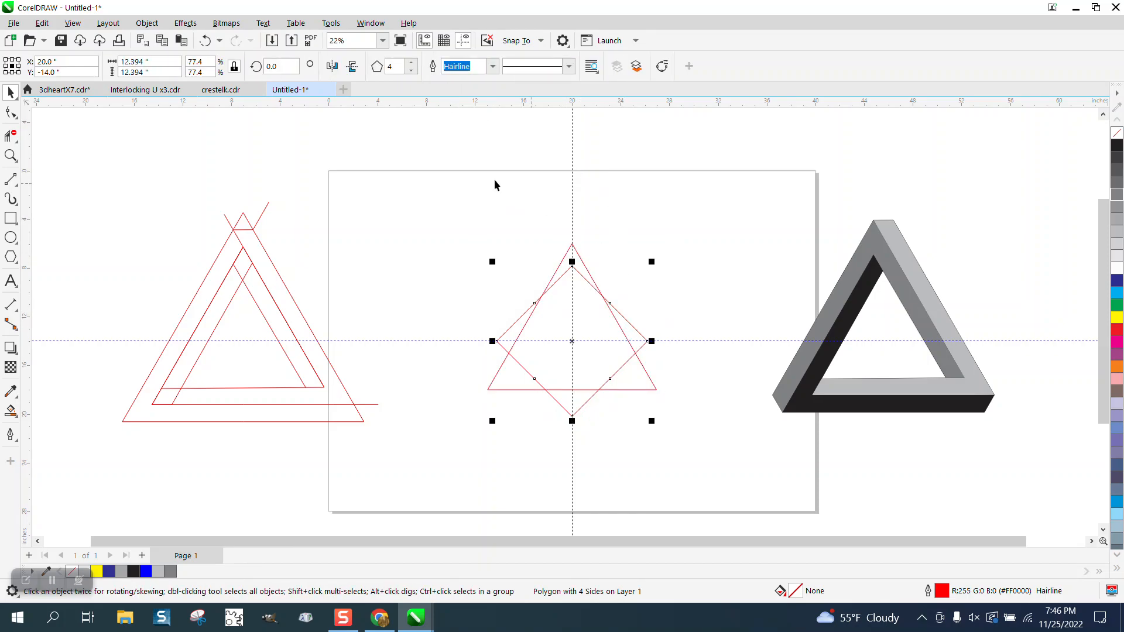
pyautogui.click(411, 71)
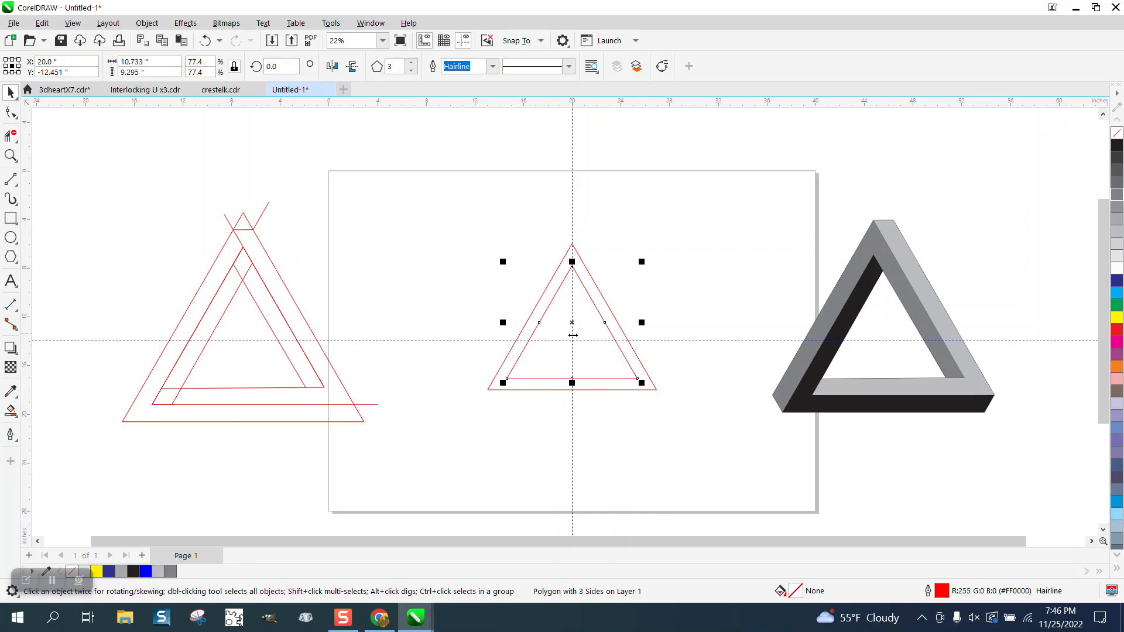
# - Draw a horizontal 2-Point Line from the inner triangle's lower-left corner, trimmed at the outer triangle's left side, about 1.05 inches long
pyautogui.click(10, 155)
pyautogui.moveTo(455, 221); pyautogui.dragTo(774, 439)
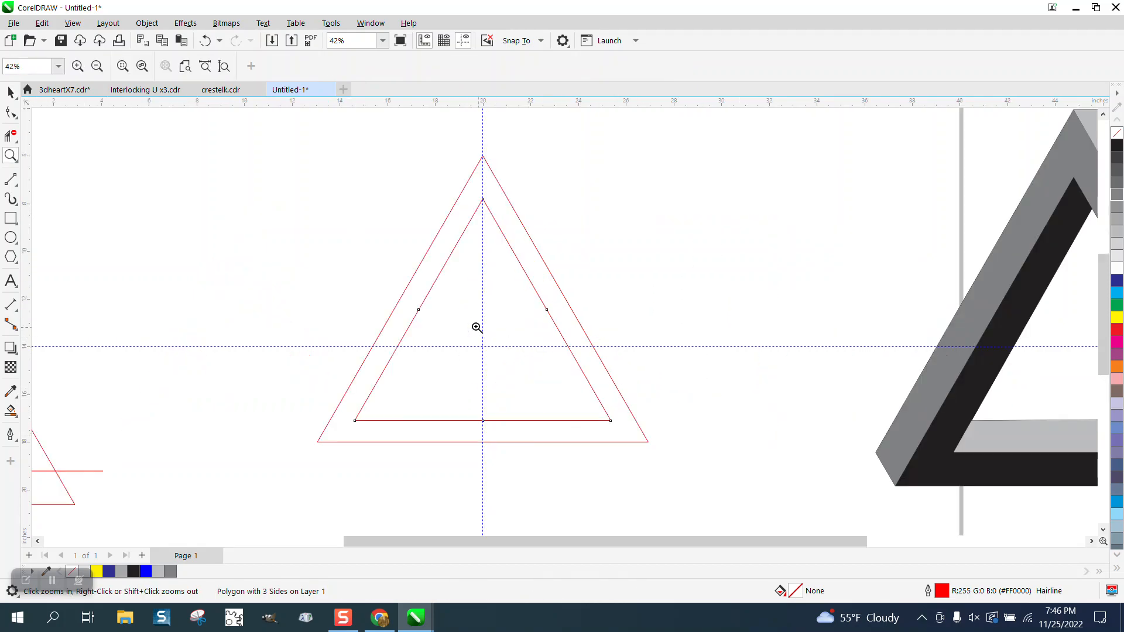
pyautogui.scroll(-3, 286, 258)
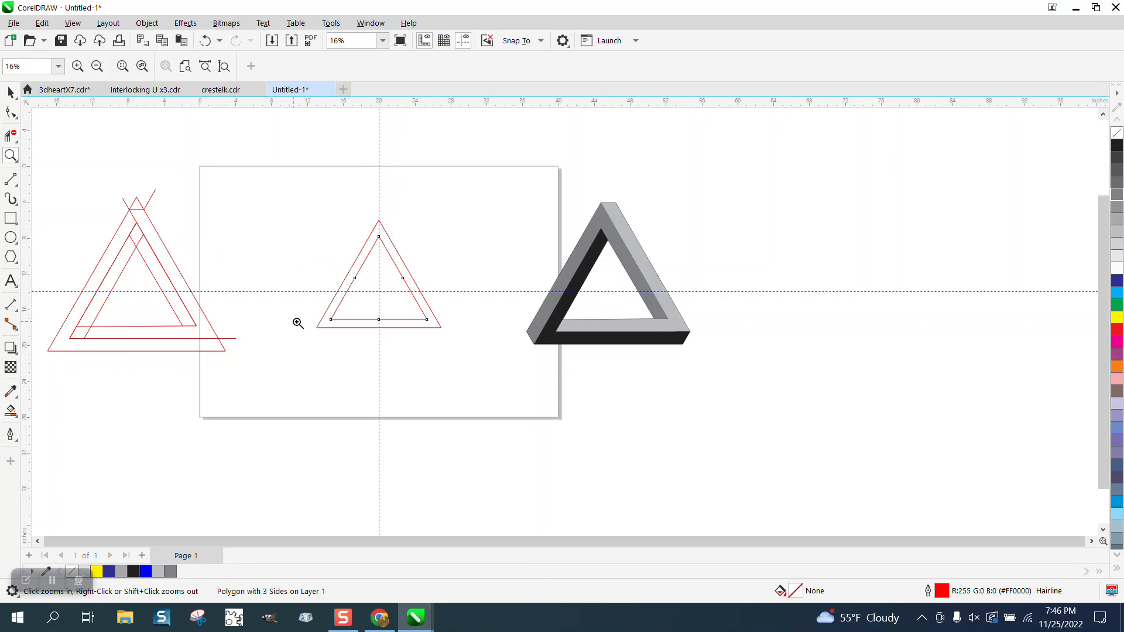
pyautogui.moveTo(301, 313); pyautogui.dragTo(414, 346)
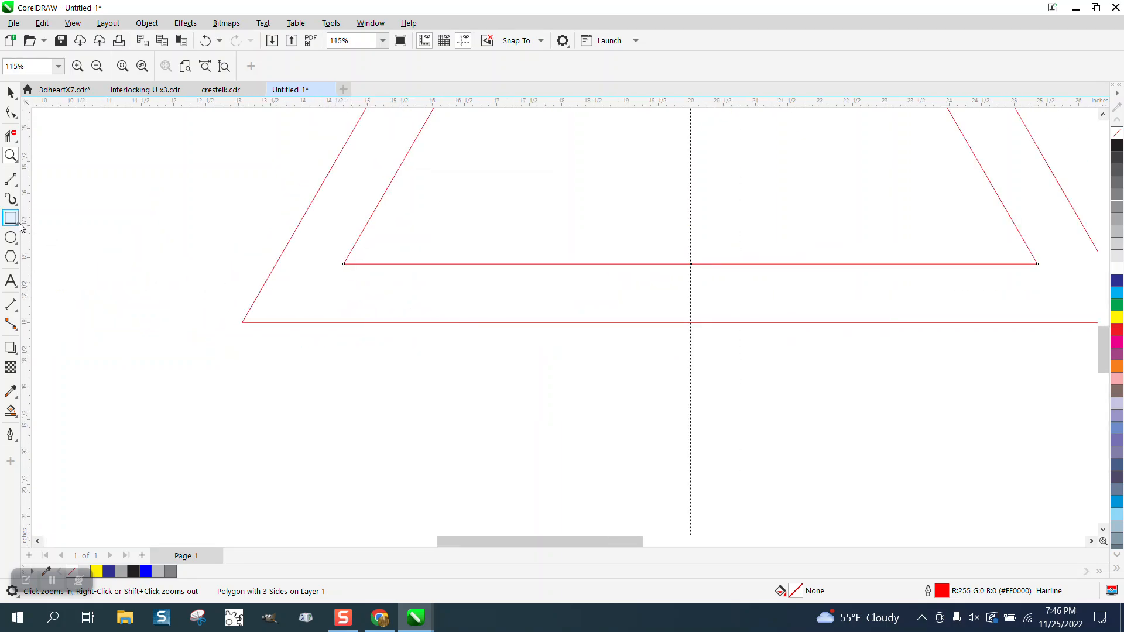
pyautogui.click(16, 184)
pyautogui.click(17, 187)
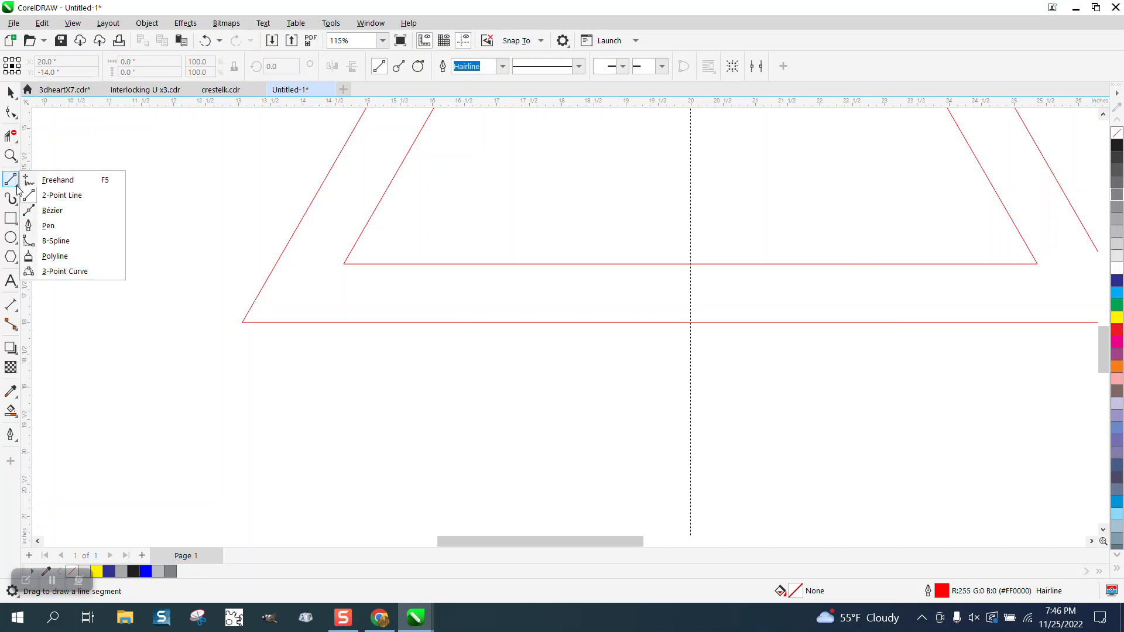
pyautogui.click(65, 193)
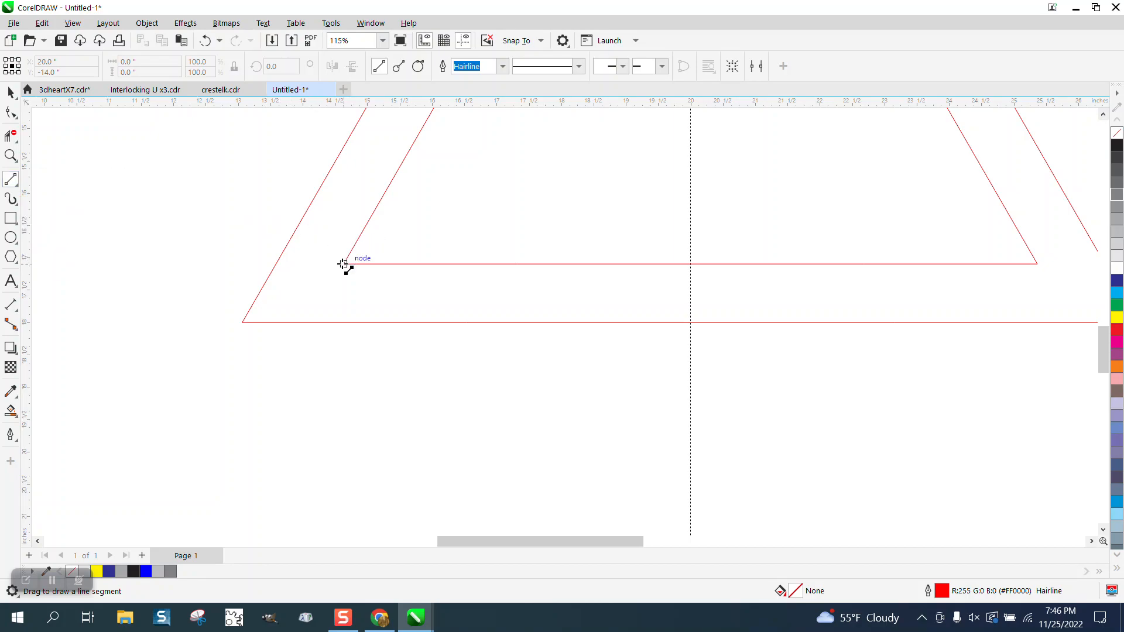
pyautogui.moveTo(344, 264); pyautogui.dragTo(239, 277)
pyautogui.click(13, 140)
pyautogui.press('space')
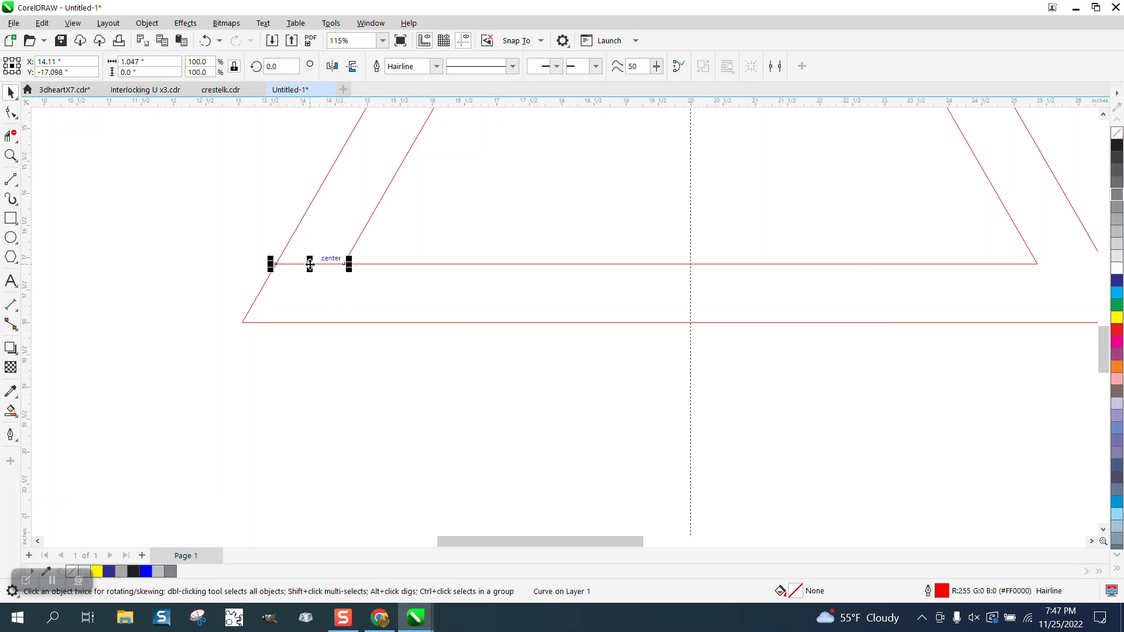
# - Place the short line's rotation centre on the inner triangle's lower-left corner and rotate the line 180 degrees
pyautogui.click(315, 265)
pyautogui.moveTo(310, 264); pyautogui.dragTo(345, 264)
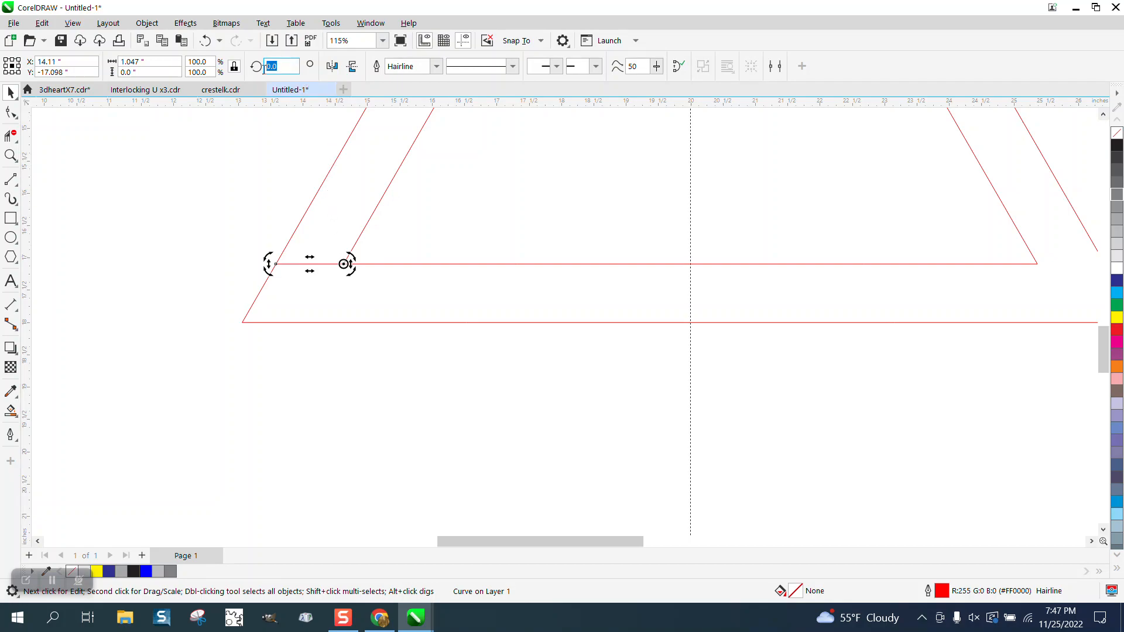
pyautogui.write('180')
pyautogui.press('Return')
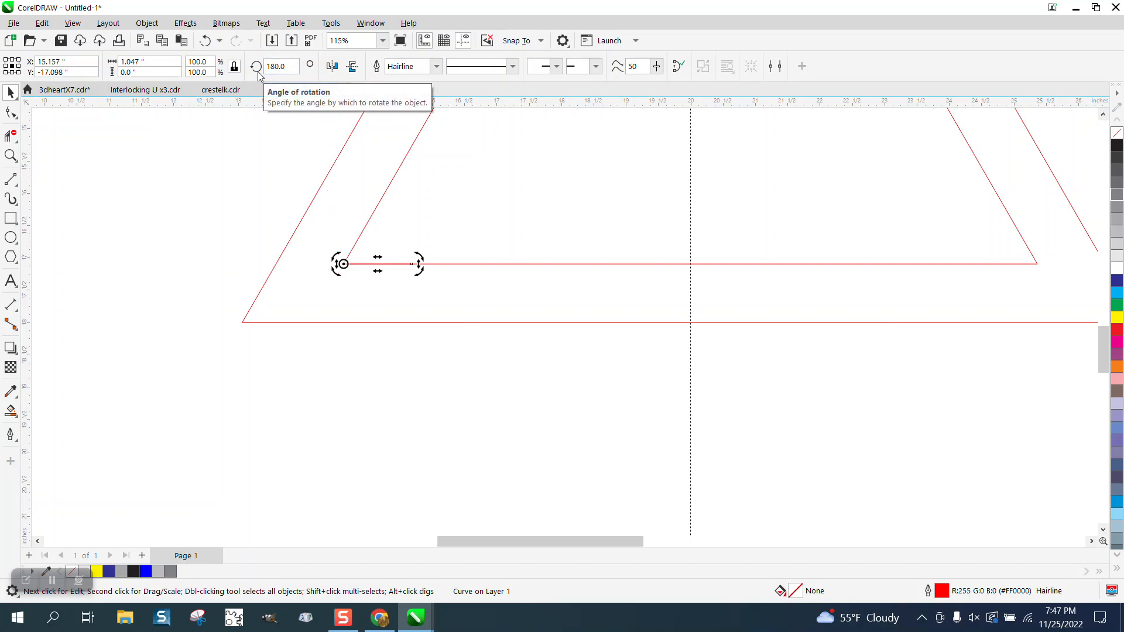
# - Draw a 2-Point Line along the outer triangle's right side, from its lower-right corner to the apex
pyautogui.scroll(-2, 261, 310)
pyautogui.scroll(-3, 255, 329)
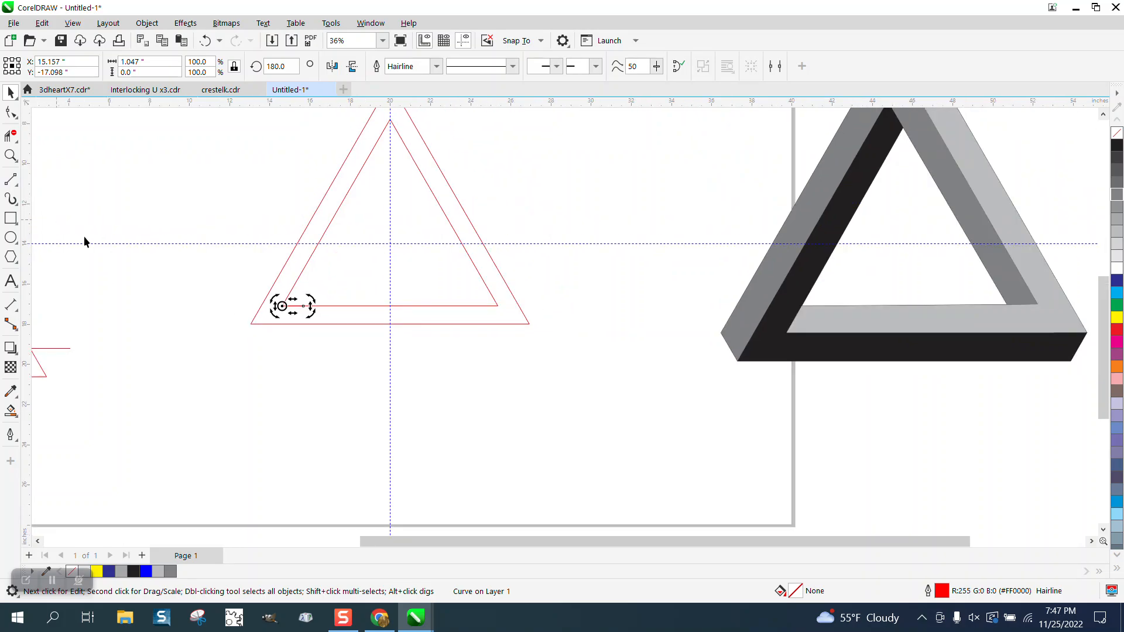
pyautogui.scroll(-3, 196, 321)
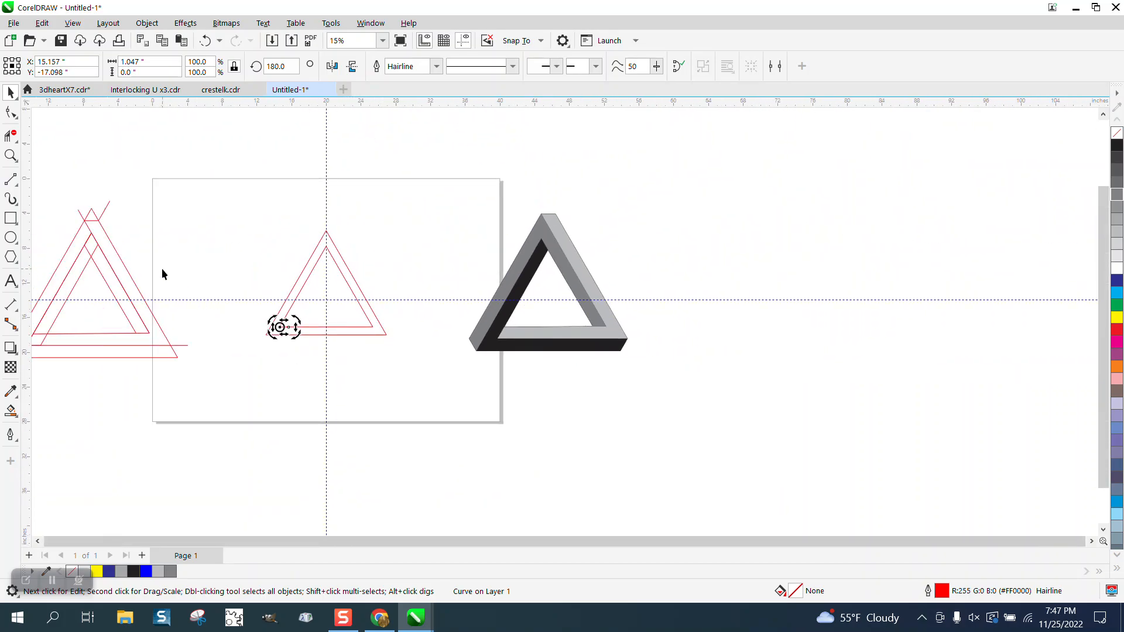
pyautogui.click(11, 155)
pyautogui.moveTo(241, 190); pyautogui.dragTo(510, 421)
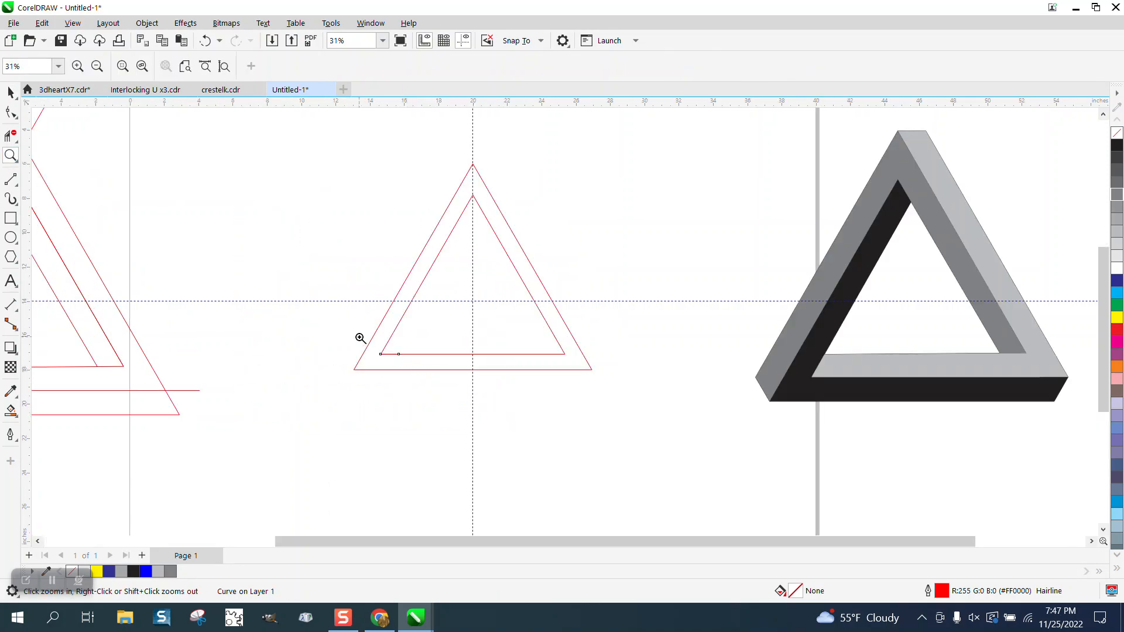
pyautogui.click(13, 181)
pyautogui.click(62, 196)
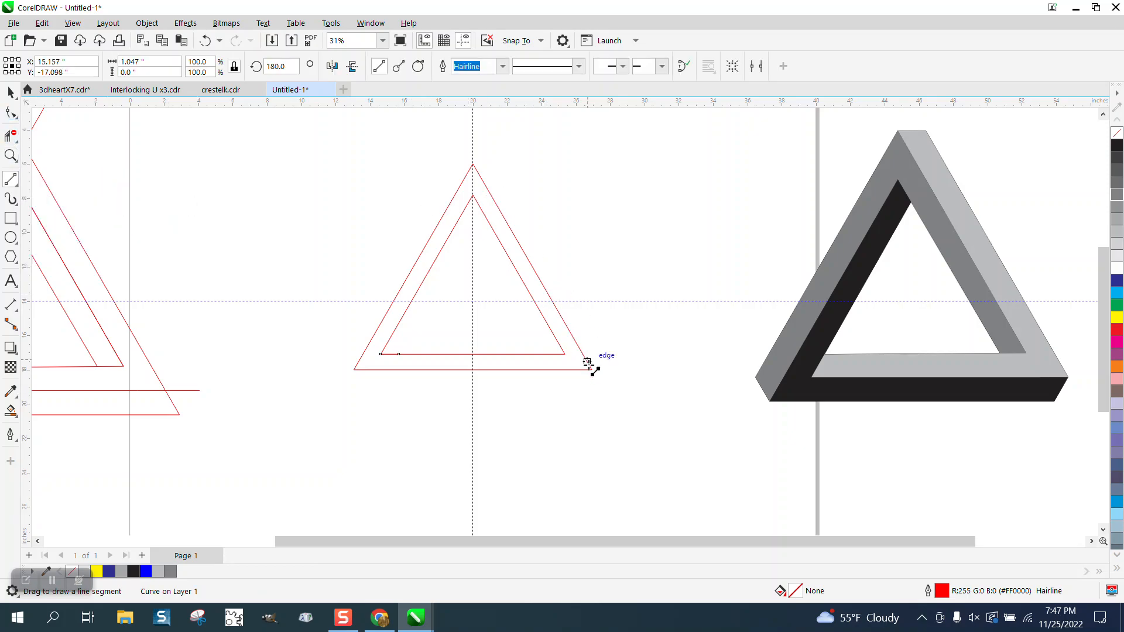
pyautogui.moveTo(592, 371)
pyautogui.mouseDown()
pyautogui.moveTo(521, 209)
pyautogui.moveTo(473, 165)
pyautogui.mouseUp()
# - Move the new diagonal line onto the inner triangle's right side so that it passes through the inner apex
pyautogui.click(10, 92)
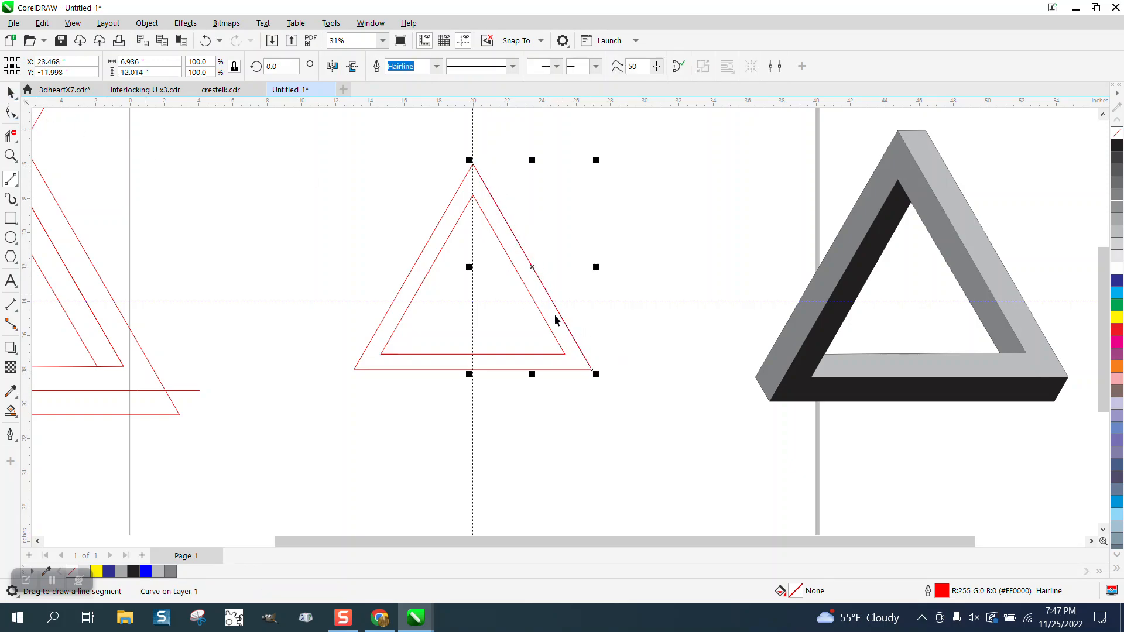
pyautogui.moveTo(532, 267); pyautogui.dragTo(493, 276)
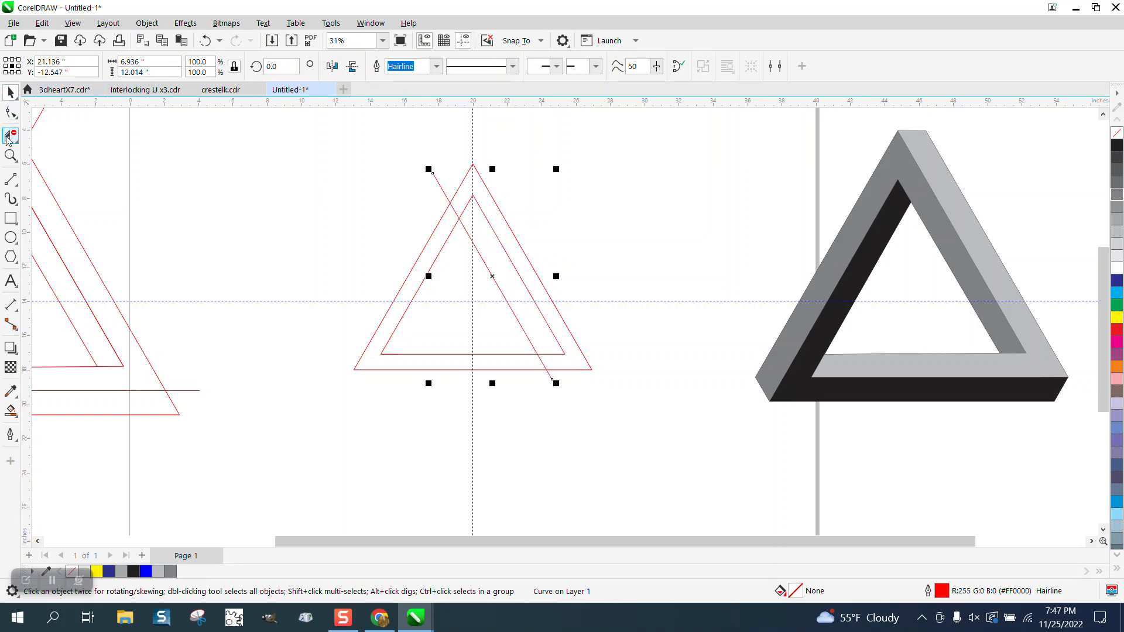
pyautogui.moveTo(393, 169); pyautogui.dragTo(658, 304)
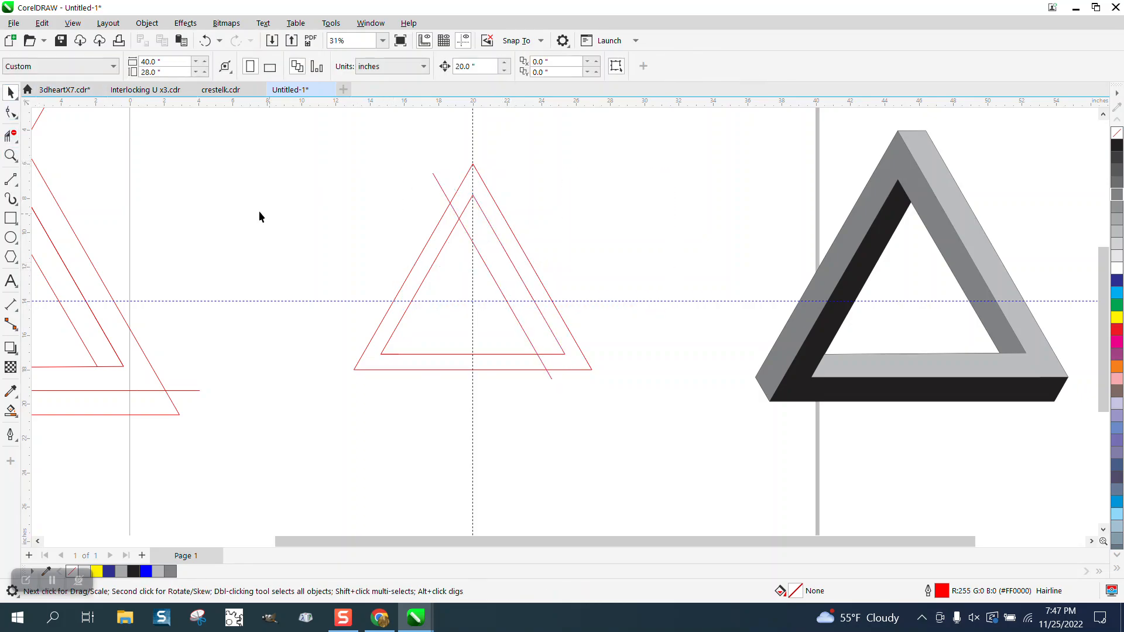
pyautogui.click(10, 155)
pyautogui.click(535, 259)
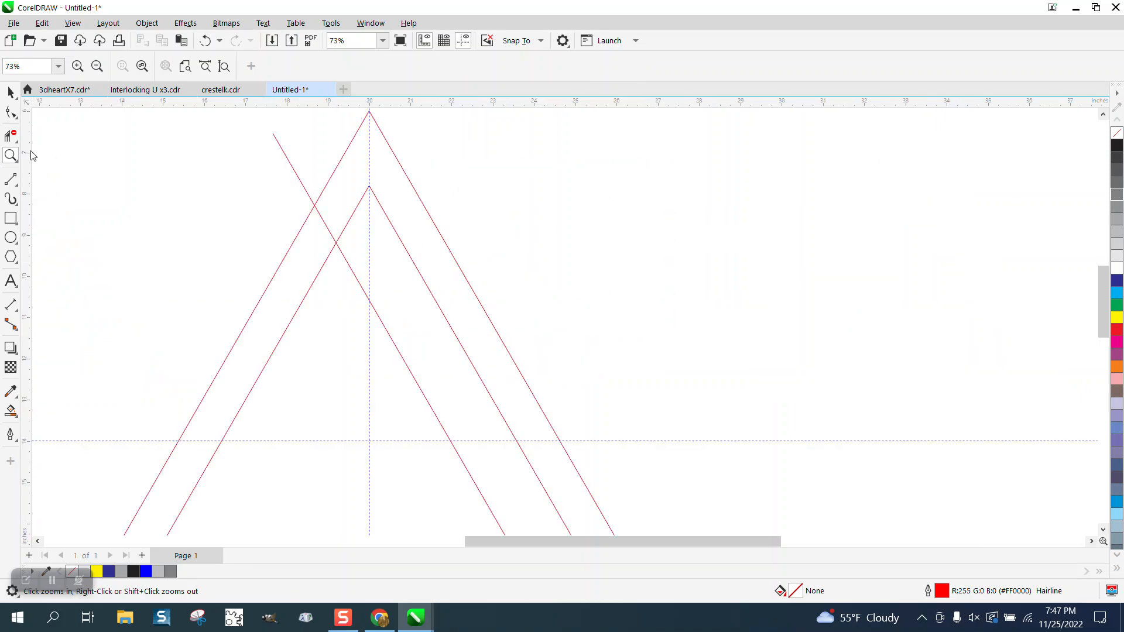
pyautogui.click(10, 92)
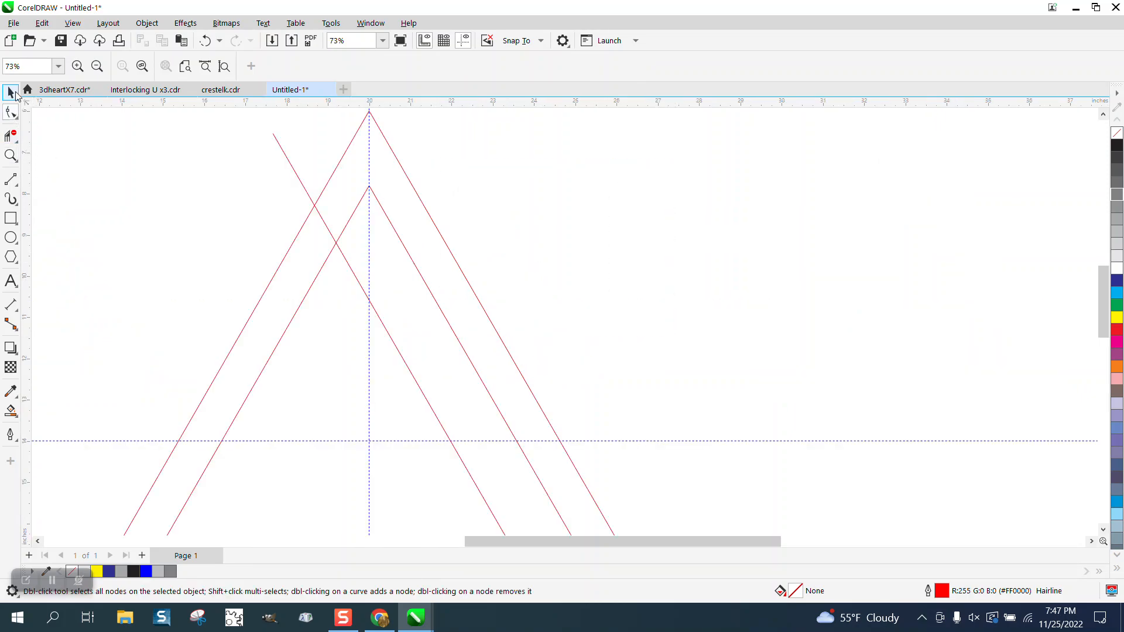
pyautogui.click(345, 255)
pyautogui.moveTo(343, 256); pyautogui.dragTo(369, 184)
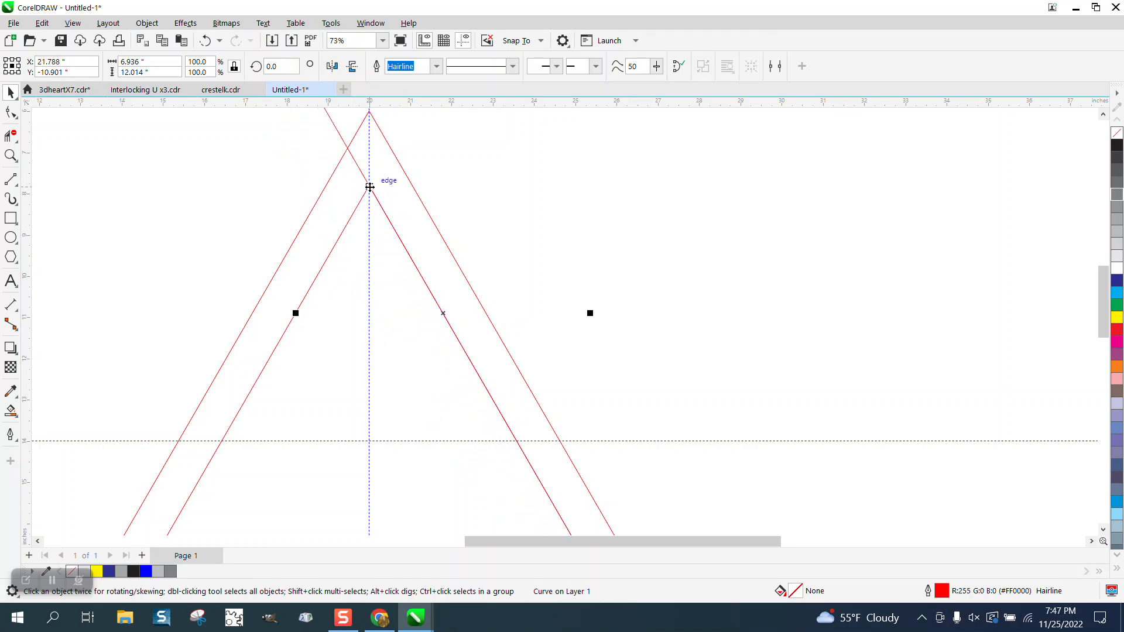
# - Extend the diagonal line at its lower end past the outer triangle's base by scaling it to 123.8%
pyautogui.scroll(-2, 313, 215)
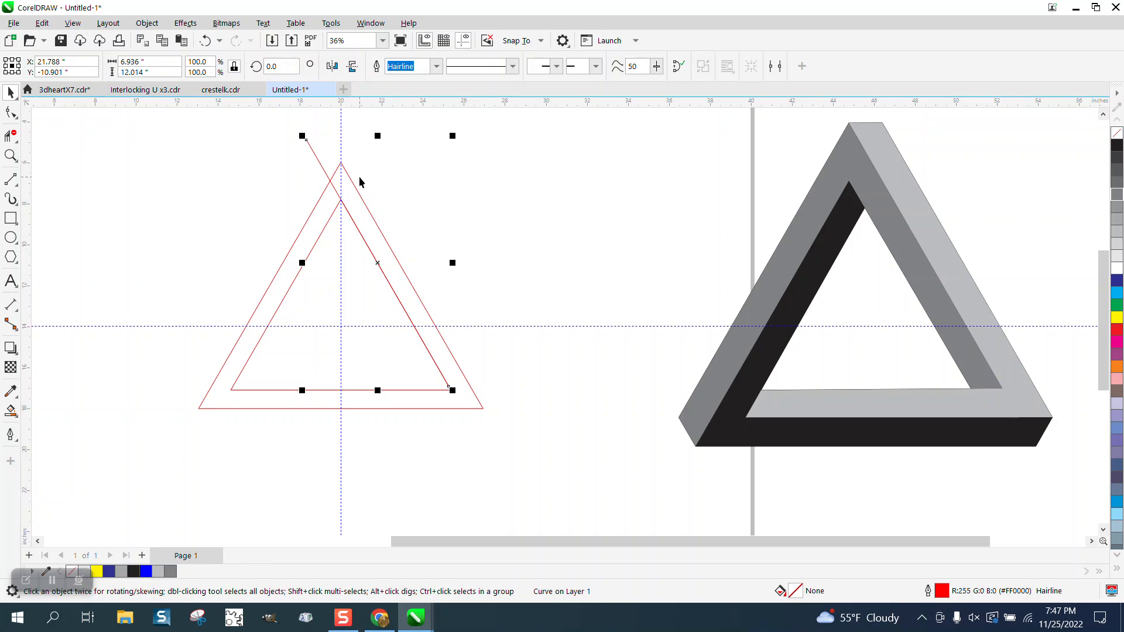
pyautogui.moveTo(454, 392); pyautogui.dragTo(473, 413)
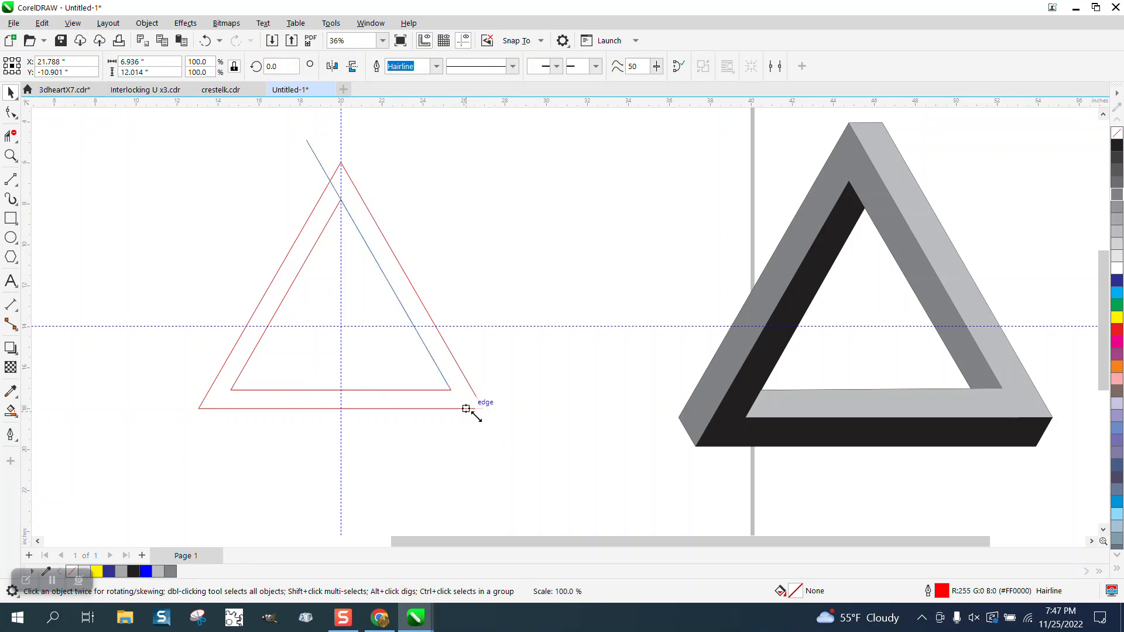
pyautogui.moveTo(509, 452); pyautogui.dragTo(507, 456)
pyautogui.moveTo(453, 391); pyautogui.dragTo(514, 457)
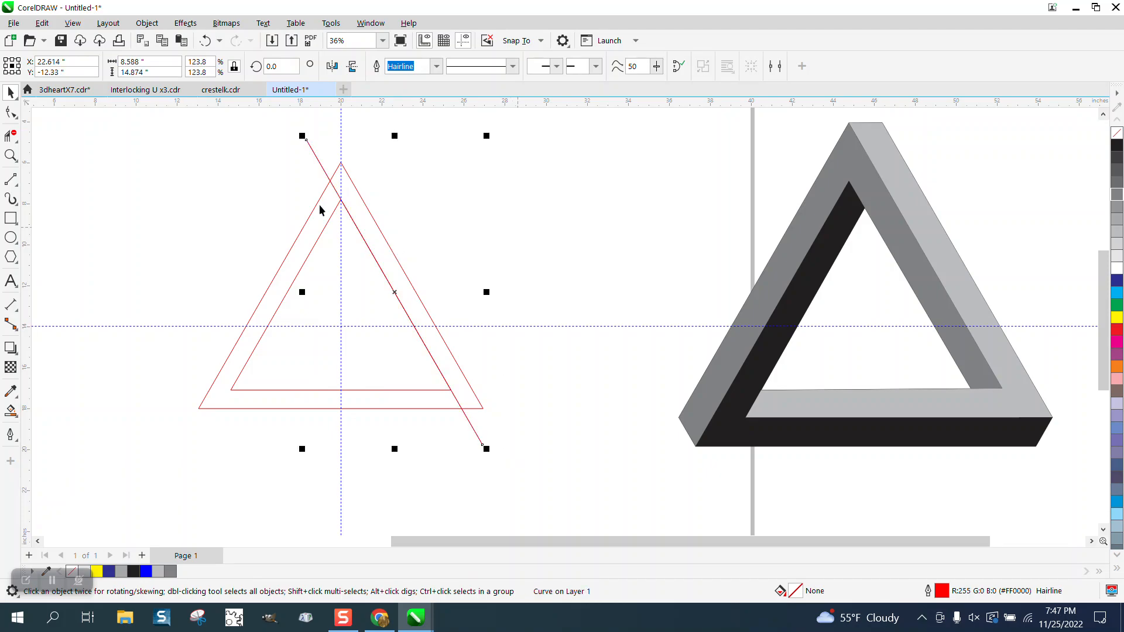
# - Make a mirrored copy of the long diagonal line and place it along the inner triangle's left side, through the inner apex
pyautogui.click(352, 67)
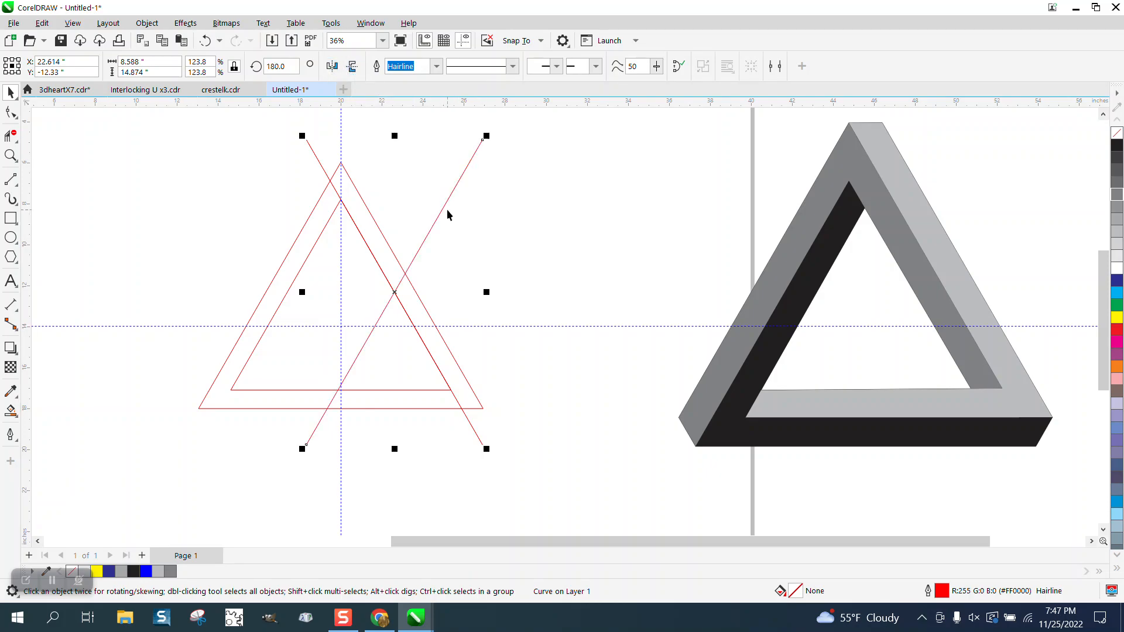
pyautogui.moveTo(451, 196); pyautogui.dragTo(341, 205)
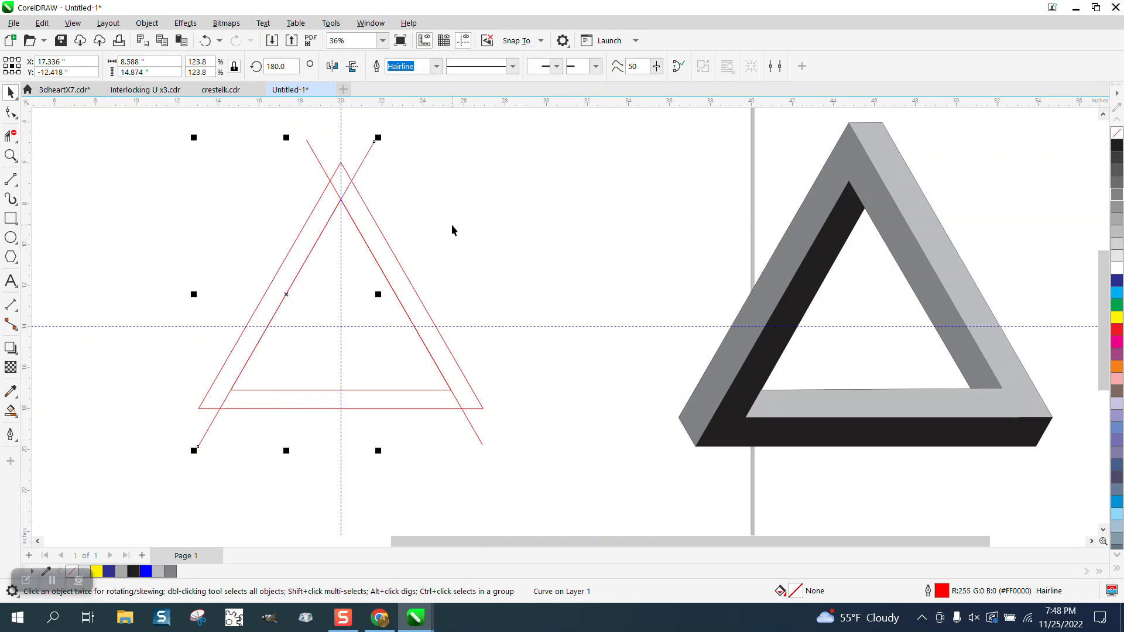
# - Draw a horizontal 2-Point Line about 1.05 inches long near the apex, joining the points where the diagonals cross the outer triangle's sides
pyautogui.scroll(-1, 458, 293)
pyautogui.scroll(-2, 458, 293)
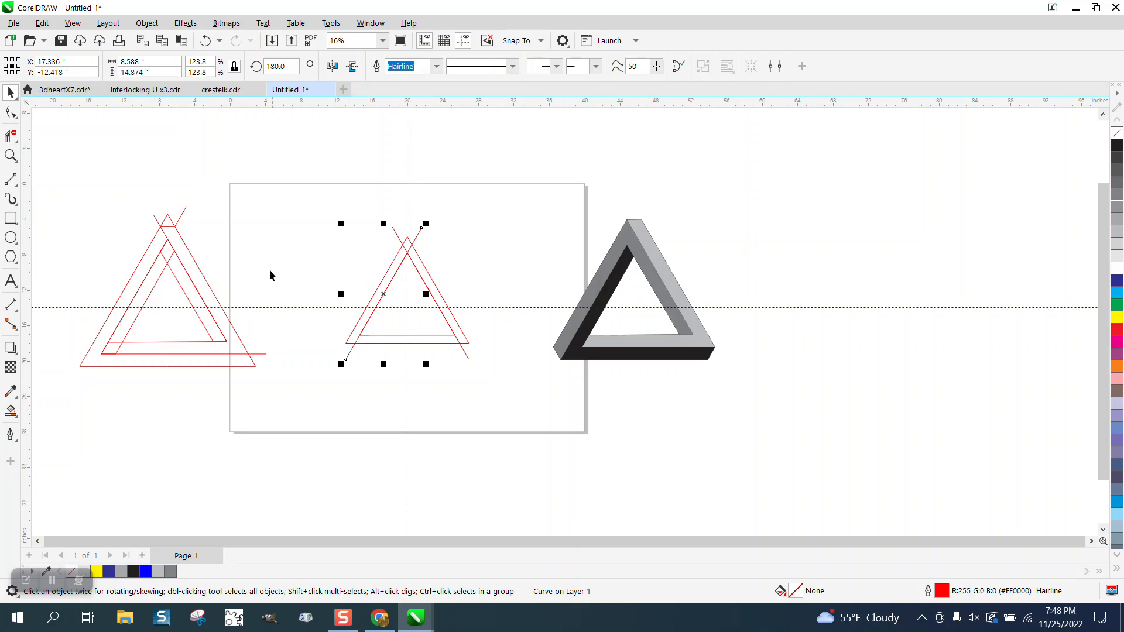
pyautogui.click(10, 155)
pyautogui.moveTo(389, 208); pyautogui.dragTo(504, 291)
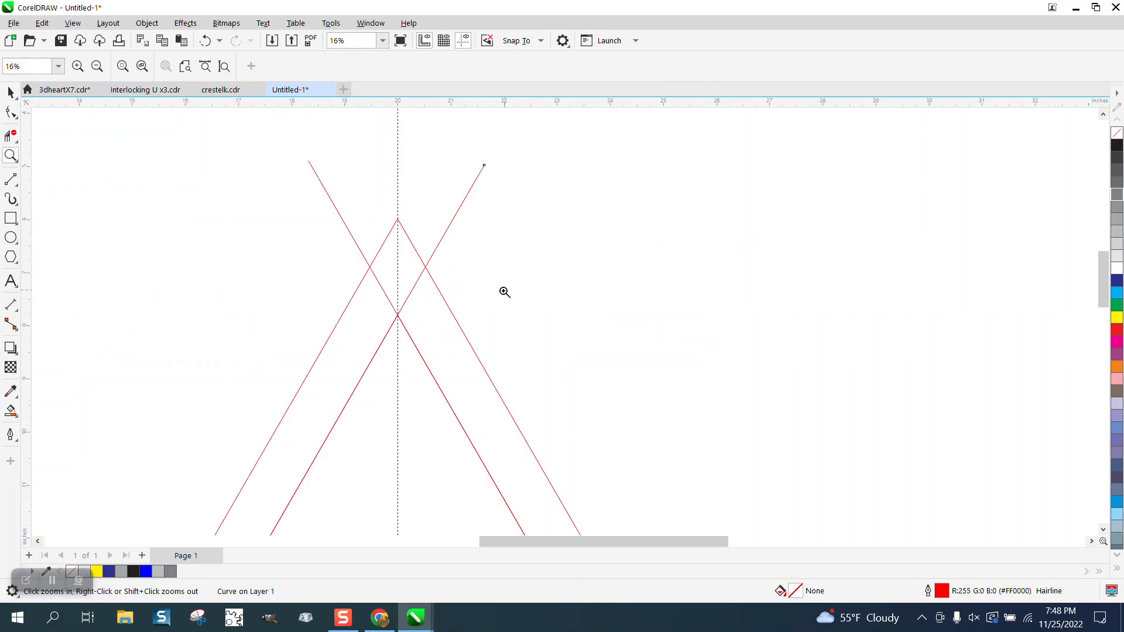
pyautogui.click(10, 180)
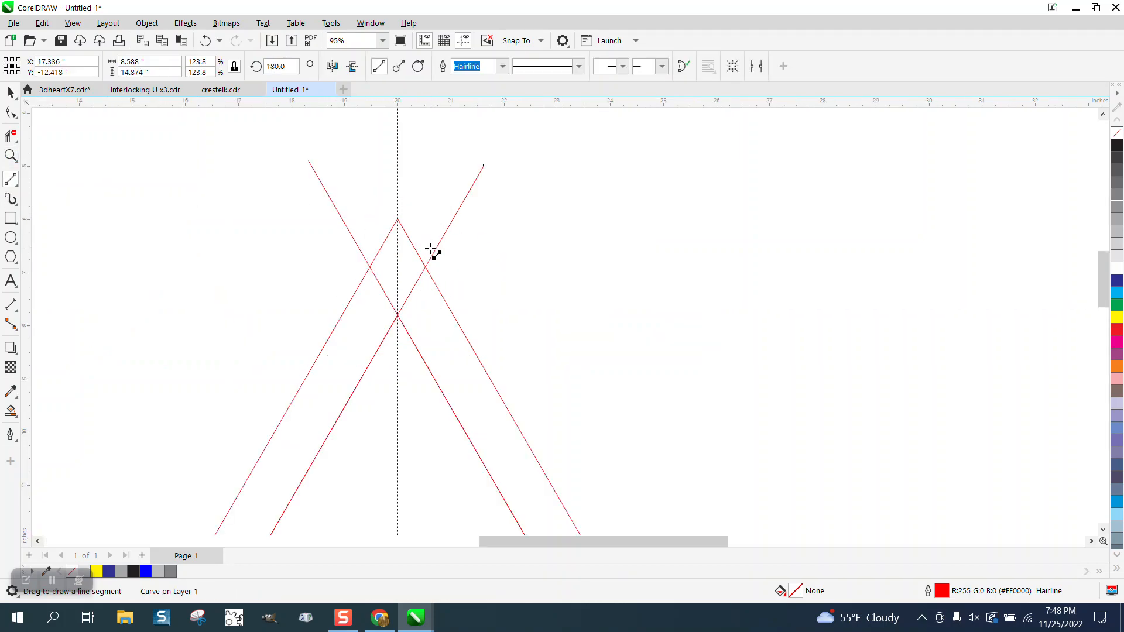
pyautogui.moveTo(426, 267); pyautogui.dragTo(369, 268)
pyautogui.scroll(-1, 260, 226)
pyautogui.scroll(-4, 249, 210)
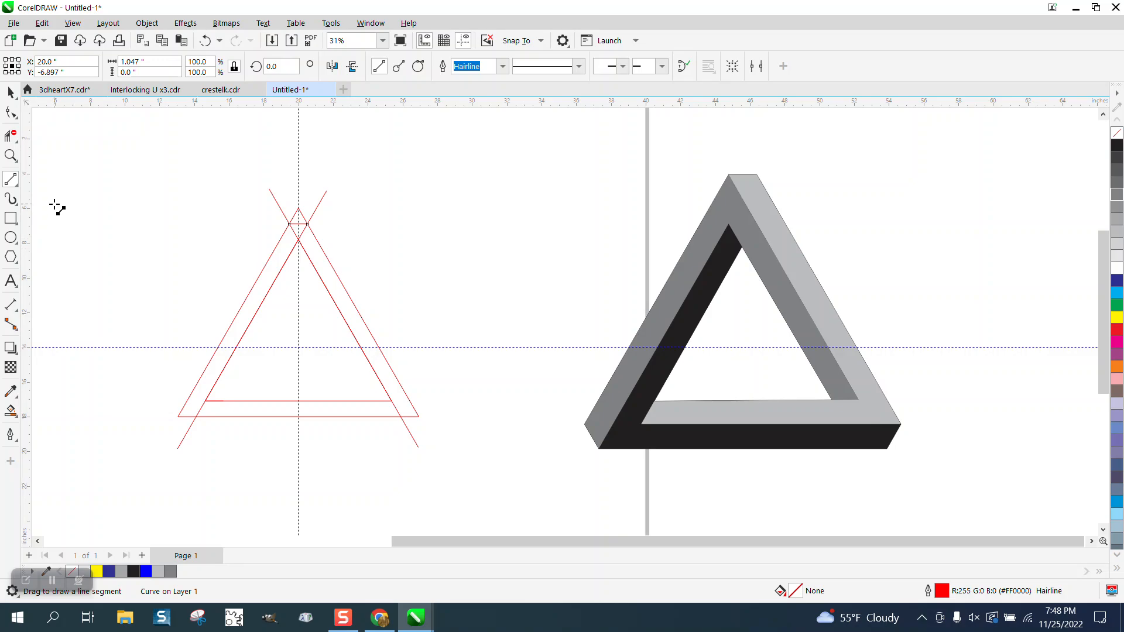
pyautogui.click(11, 179)
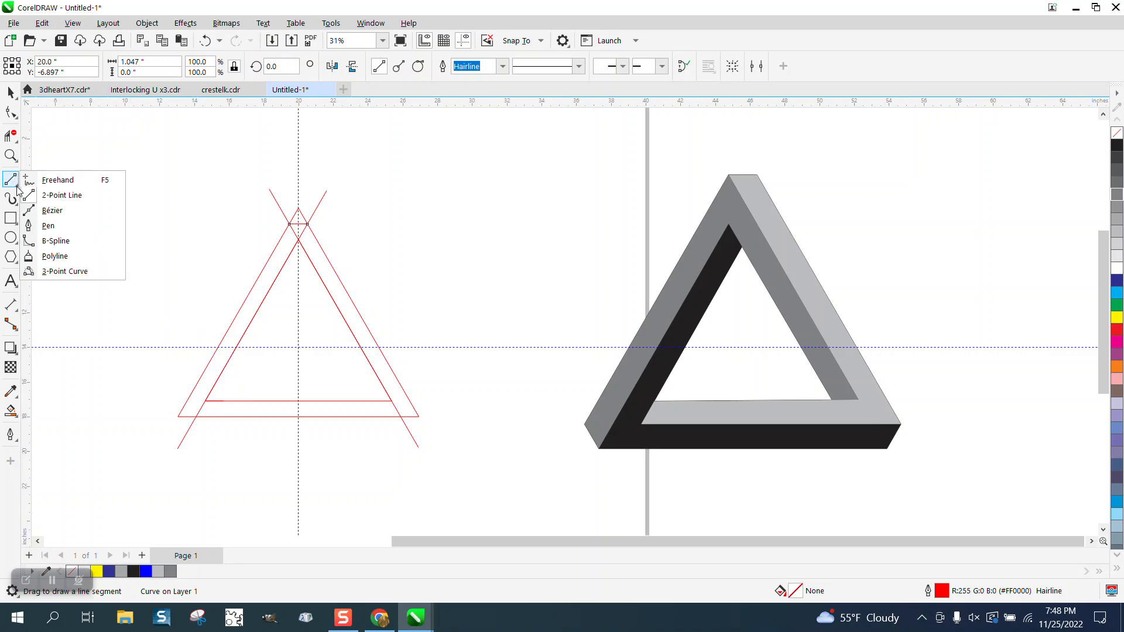
pyautogui.click(53, 196)
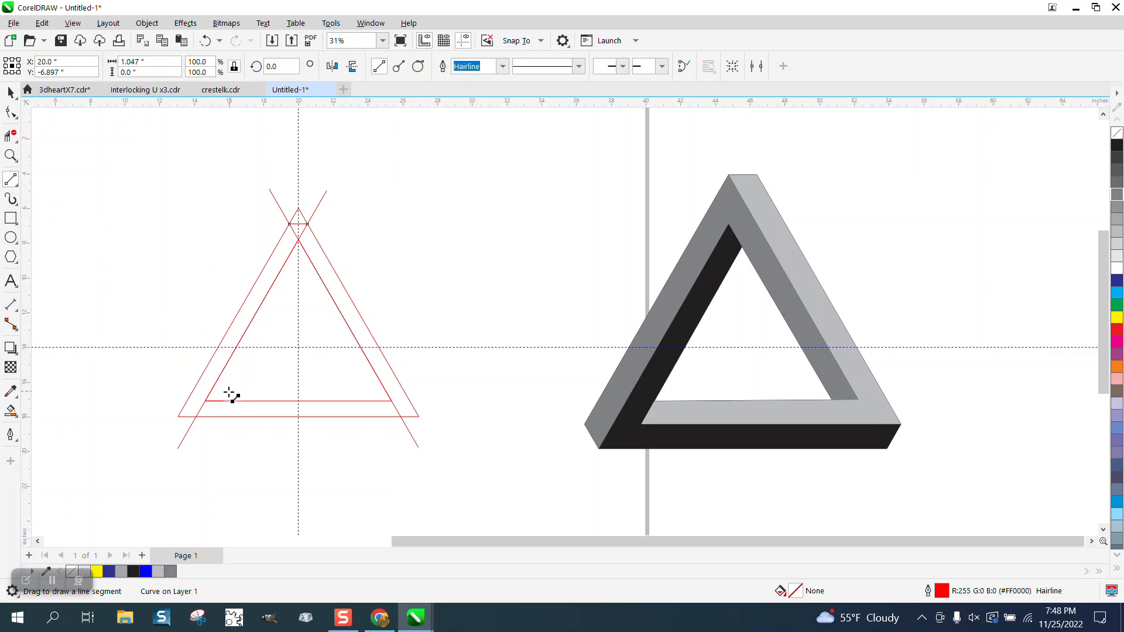
pyautogui.moveTo(225, 401); pyautogui.dragTo(316, 240)
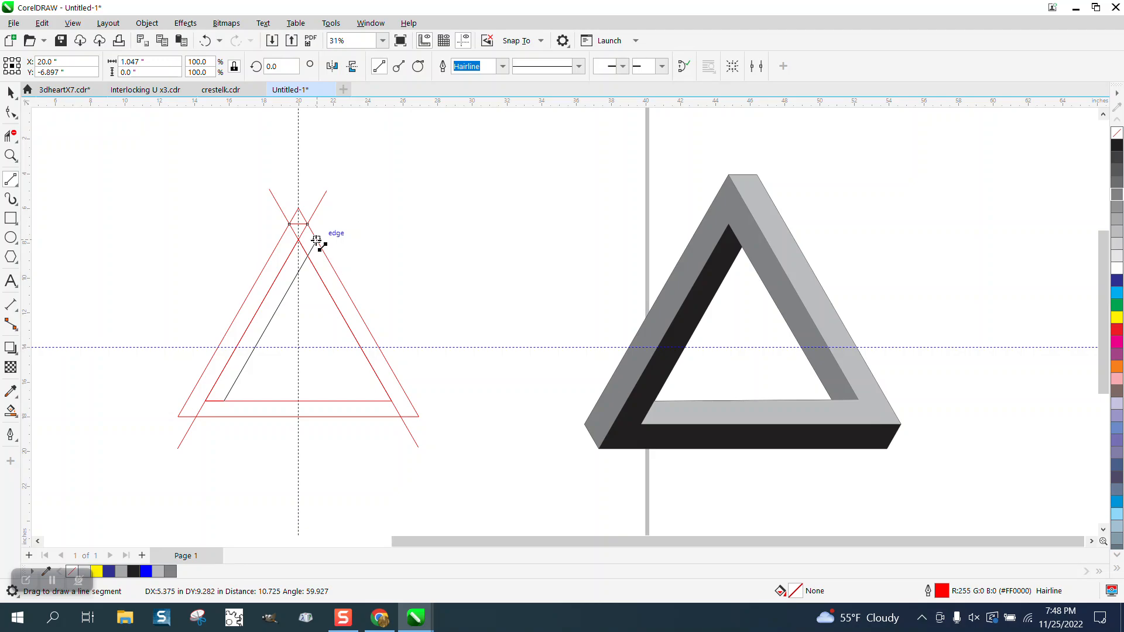
pyautogui.moveTo(315, 240); pyautogui.dragTo(316, 240)
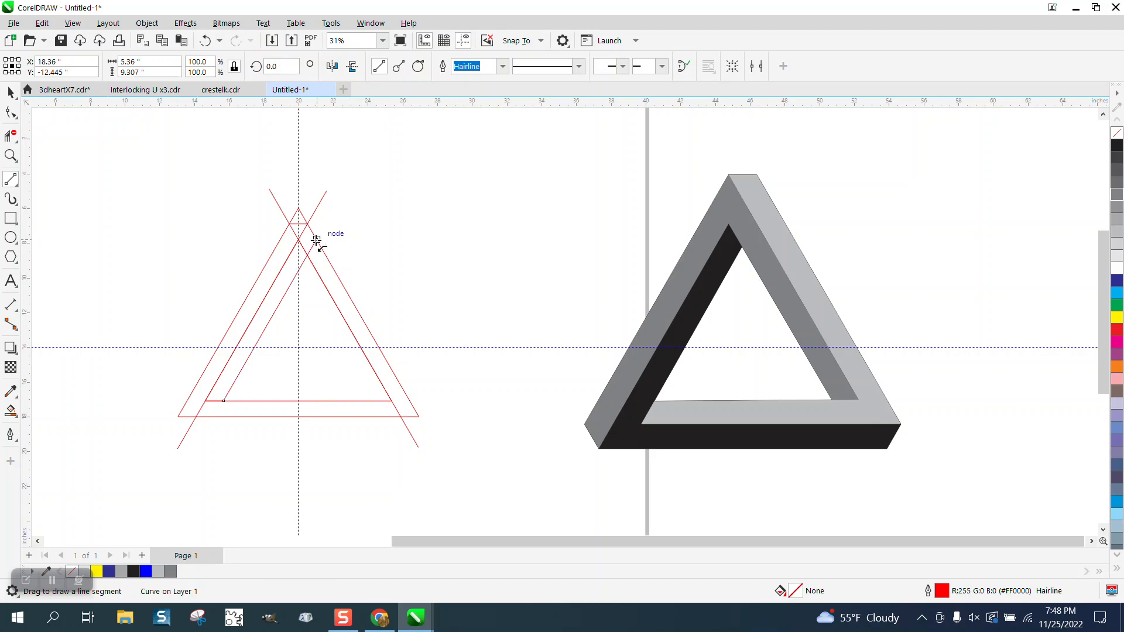
pyautogui.press('Escape')
# - Copy the diagonal on the inner triangle's left side and offset it inward to the right end of the short line on the inner base
pyautogui.press('space')
pyautogui.click(323, 201)
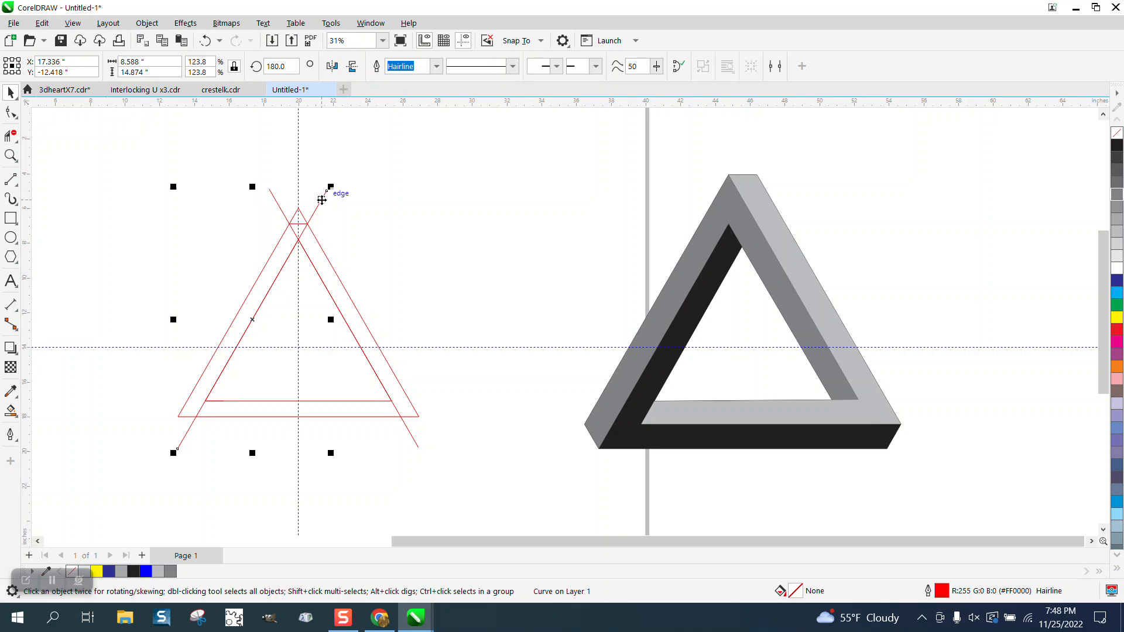
pyautogui.rightClick(232, 466)
pyautogui.moveTo(192, 429); pyautogui.dragTo(224, 402)
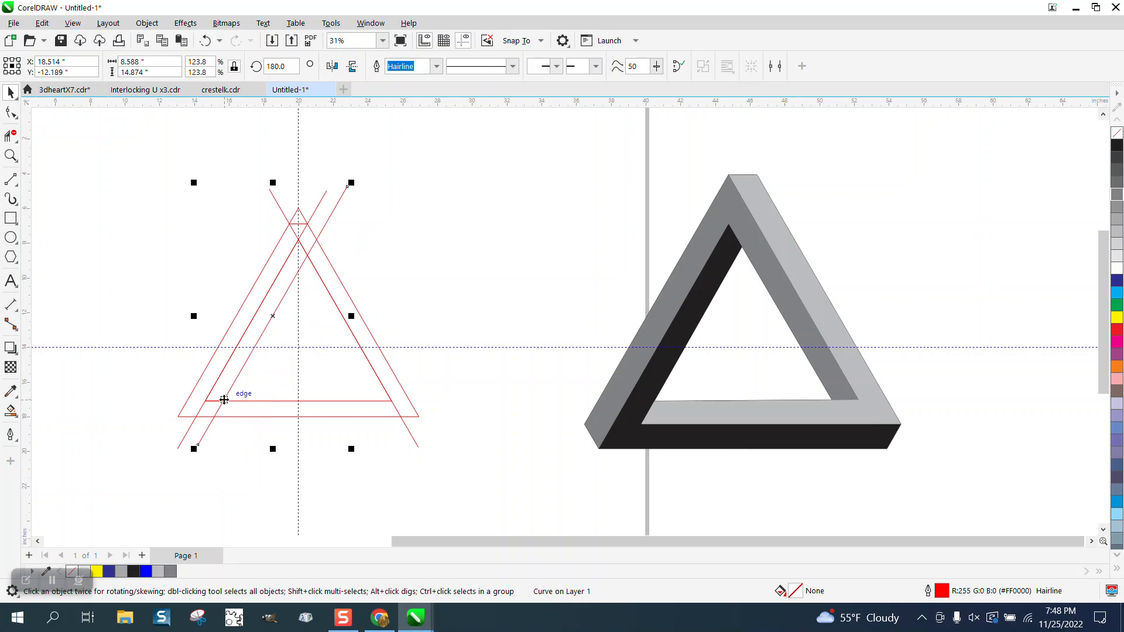
# - Draw a 2-Point Line about 13.87 inches long along the outer triangle's base and move it up above the inner triangle's base
pyautogui.scroll(-1, 327, 389)
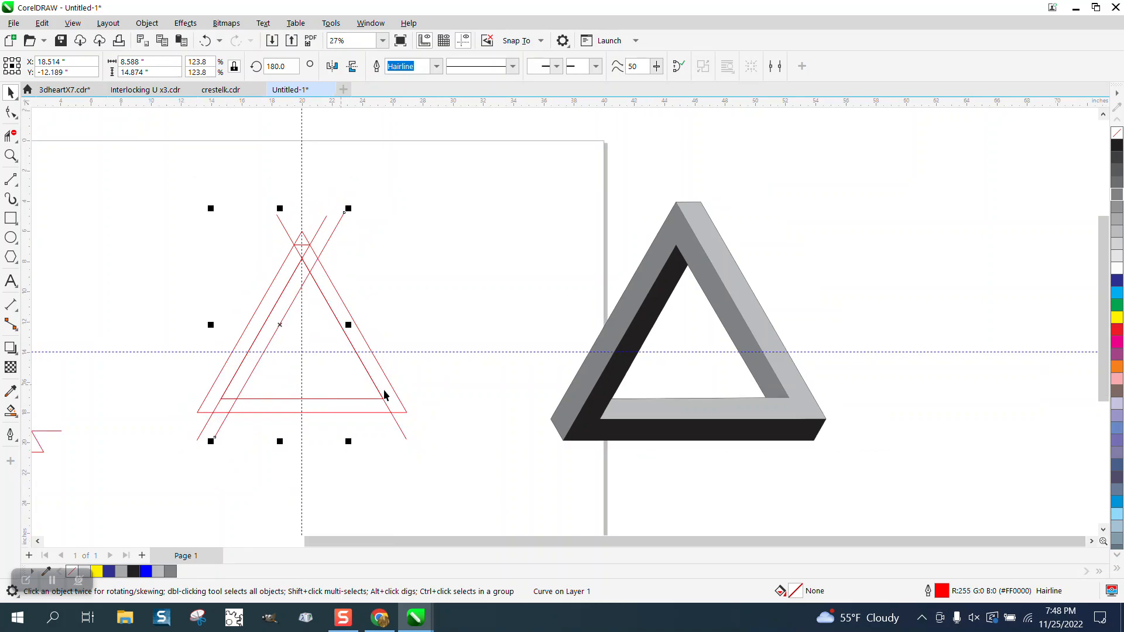
pyautogui.scroll(-5, 389, 404)
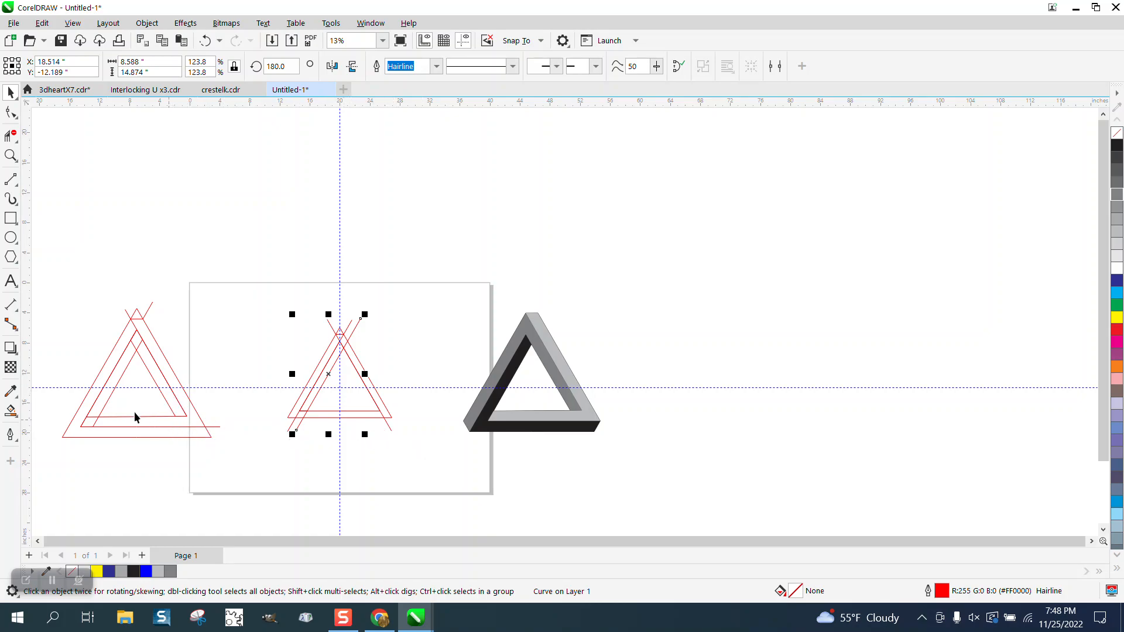
pyautogui.click(10, 155)
pyautogui.moveTo(252, 375); pyautogui.dragTo(448, 470)
pyautogui.click(14, 197)
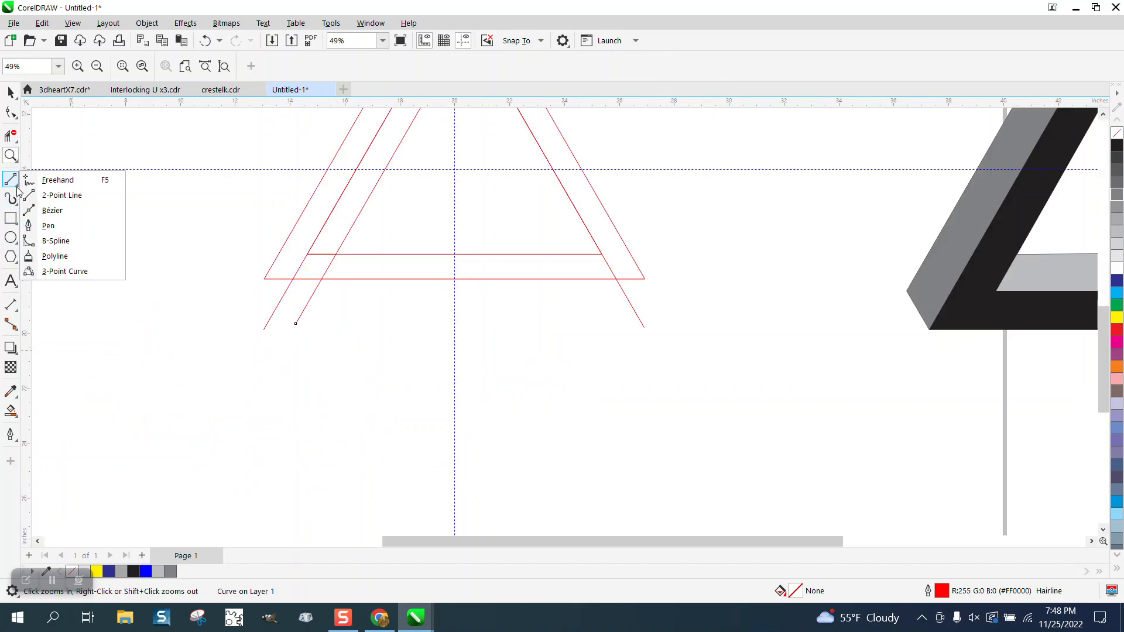
pyautogui.click(54, 195)
pyautogui.moveTo(265, 280); pyautogui.dragTo(646, 279)
pyautogui.press('space')
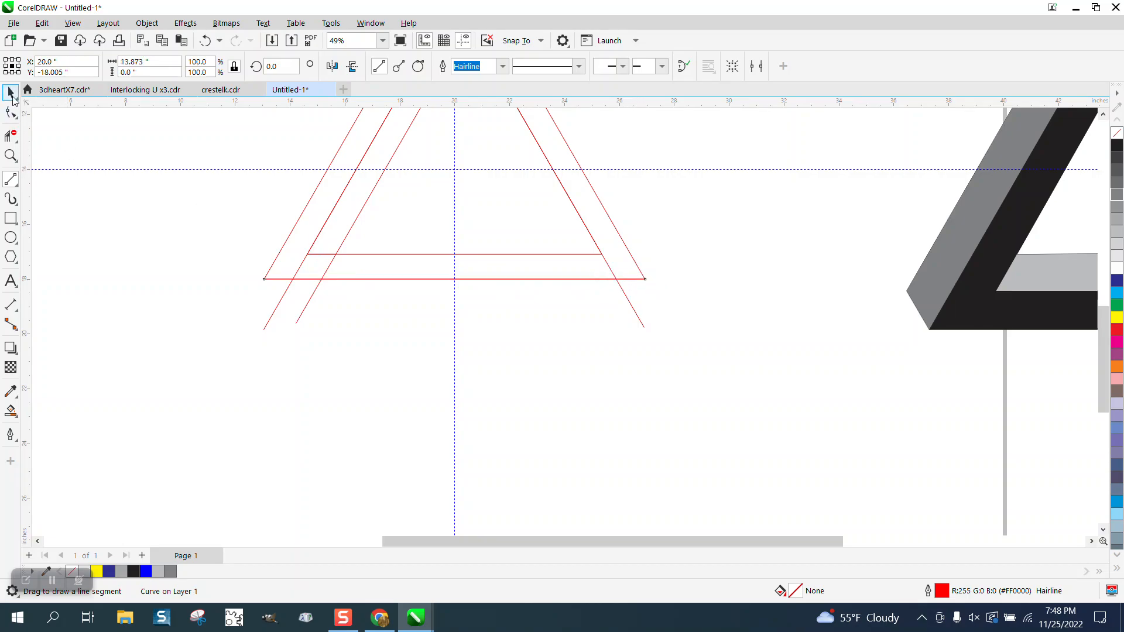
pyautogui.moveTo(455, 282); pyautogui.dragTo(458, 231)
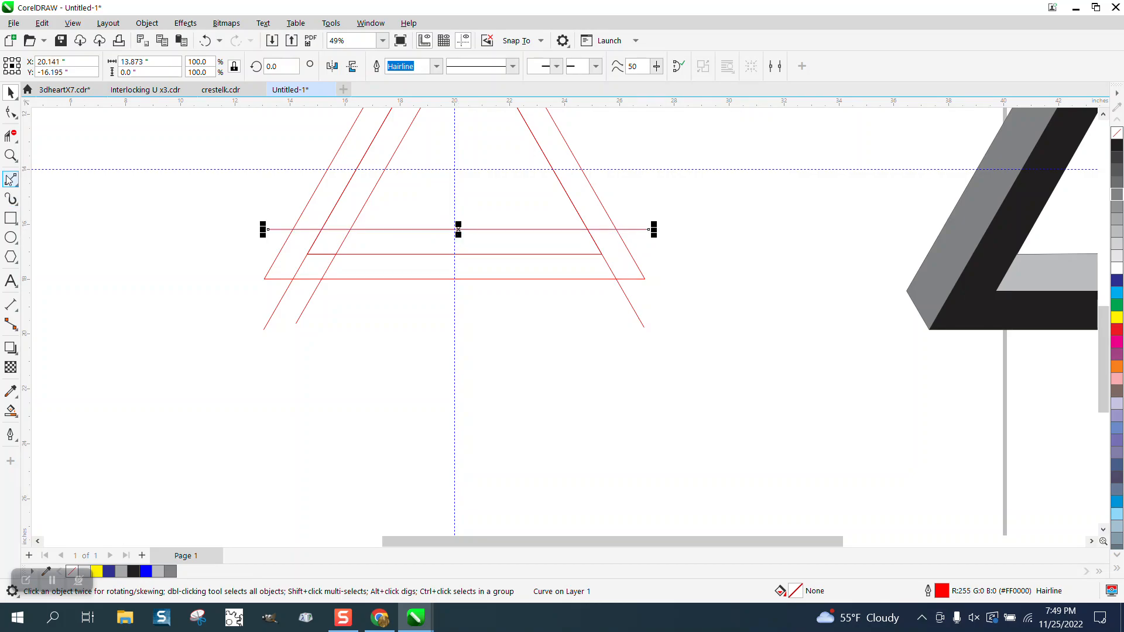
# - Add Parallel Dimensions between the outer and inner bases and between the inner base and the horizontal line above it
pyautogui.click(11, 155)
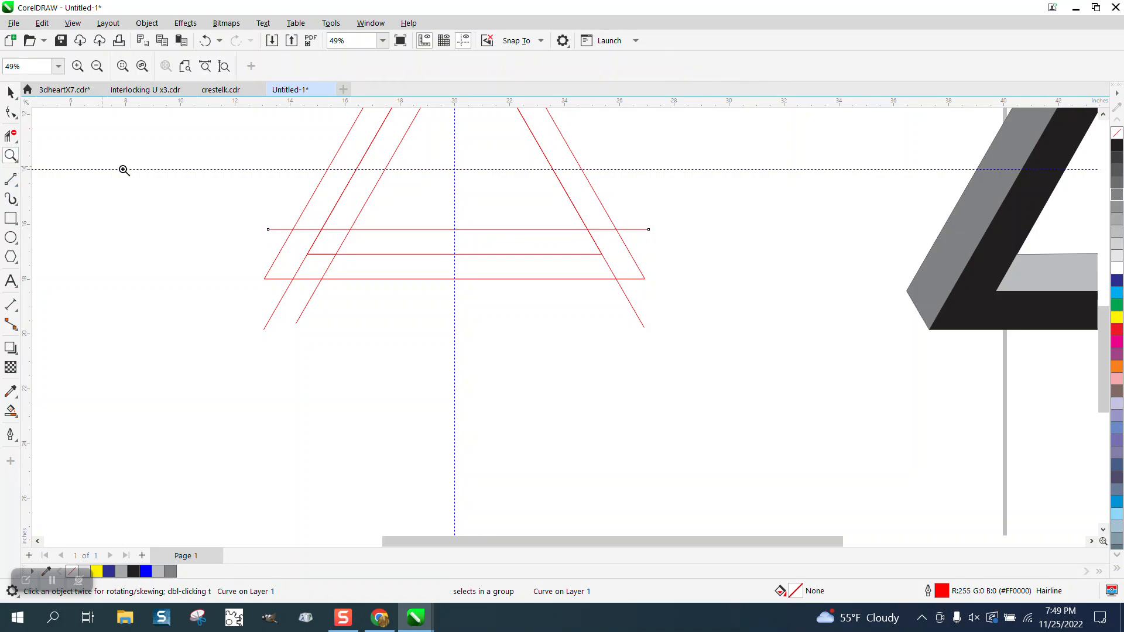
pyautogui.click(517, 349)
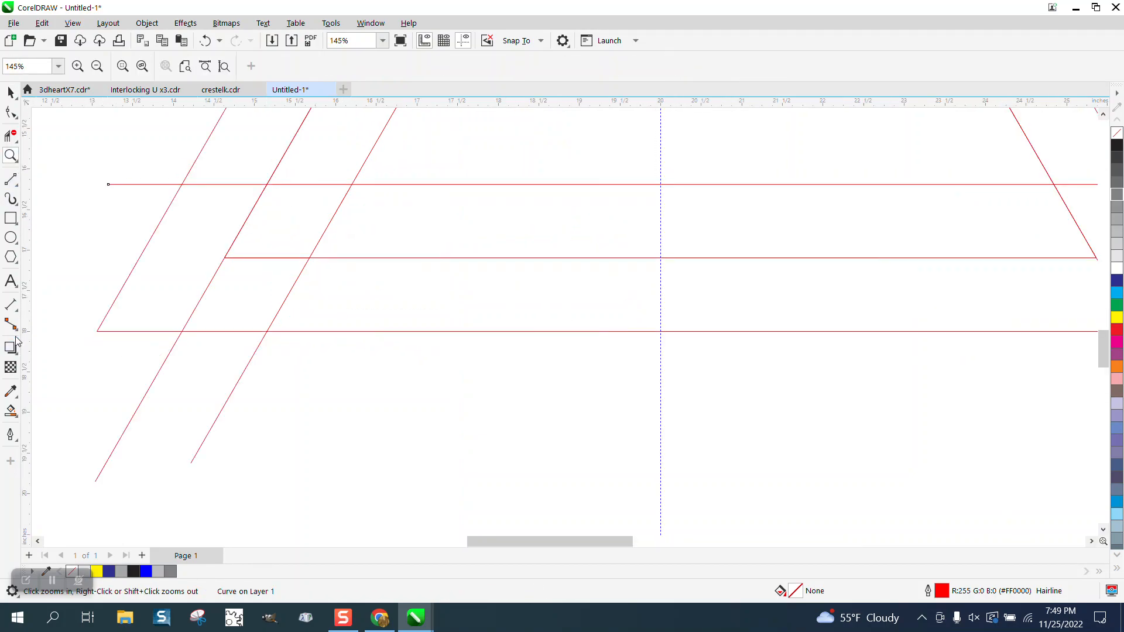
pyautogui.click(15, 315)
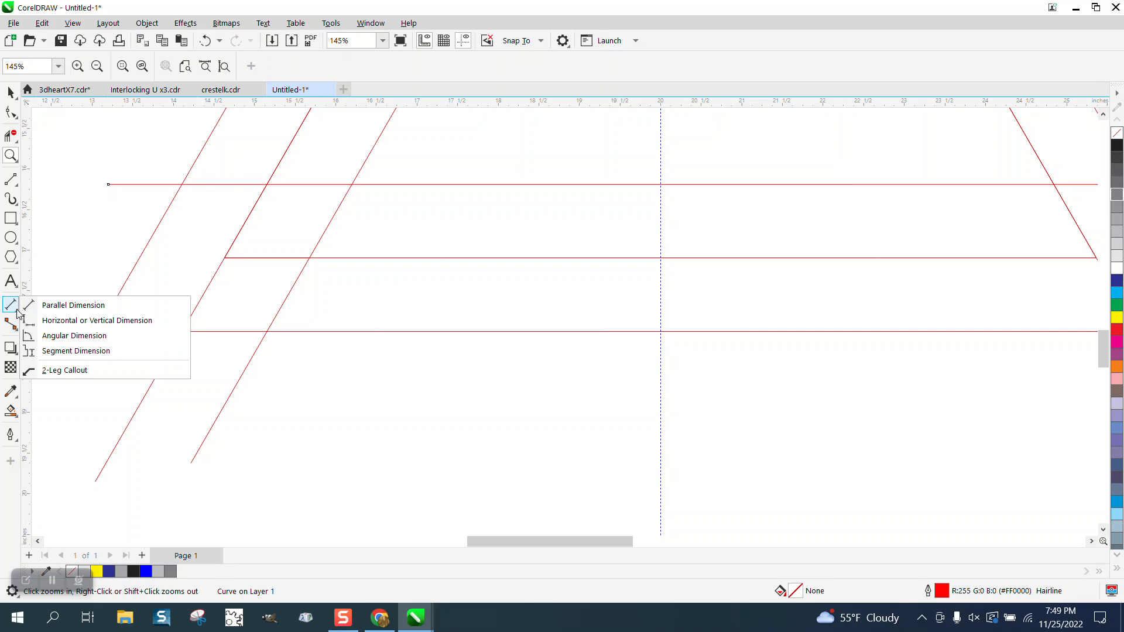
pyautogui.click(71, 305)
pyautogui.moveTo(476, 332); pyautogui.dragTo(477, 257)
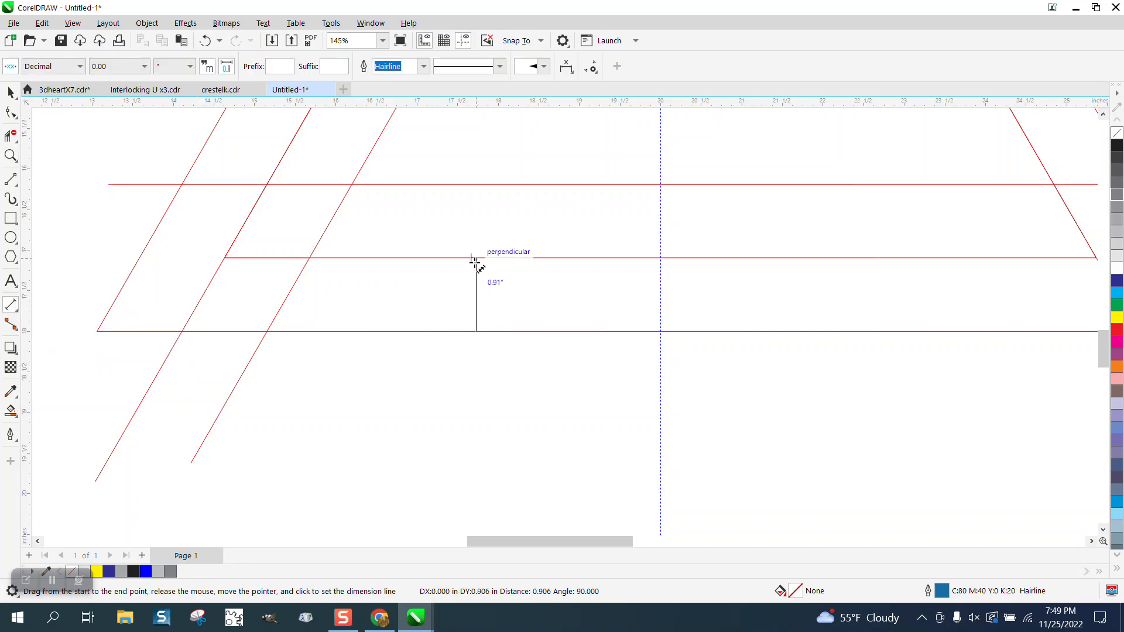
pyautogui.click(477, 259)
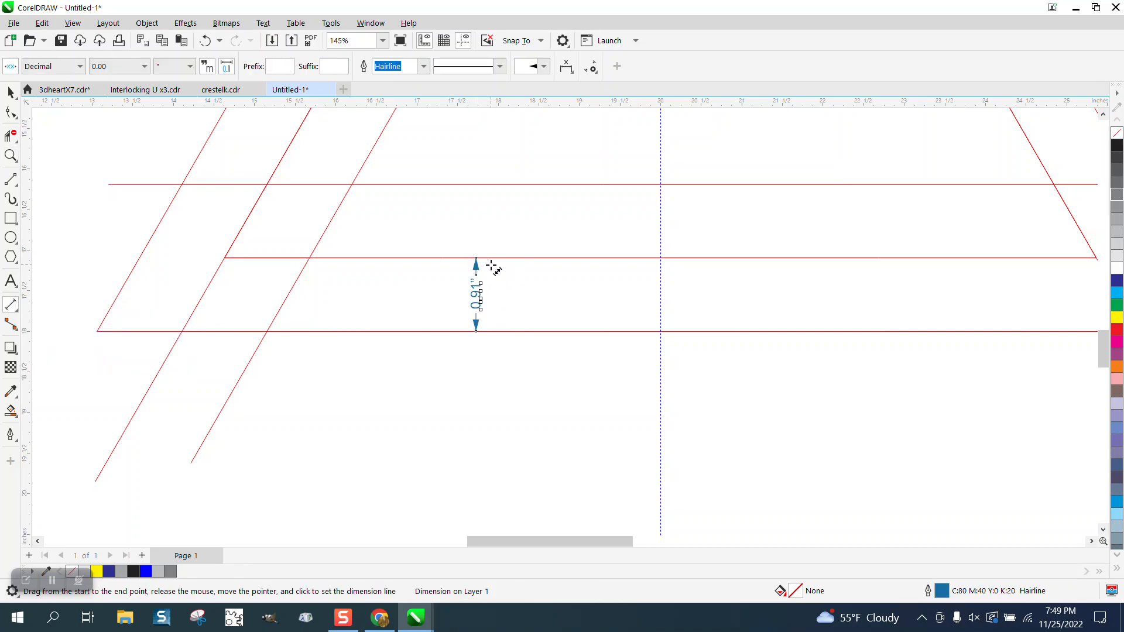
pyautogui.moveTo(492, 258); pyautogui.dragTo(491, 185)
pyautogui.click(463, 160)
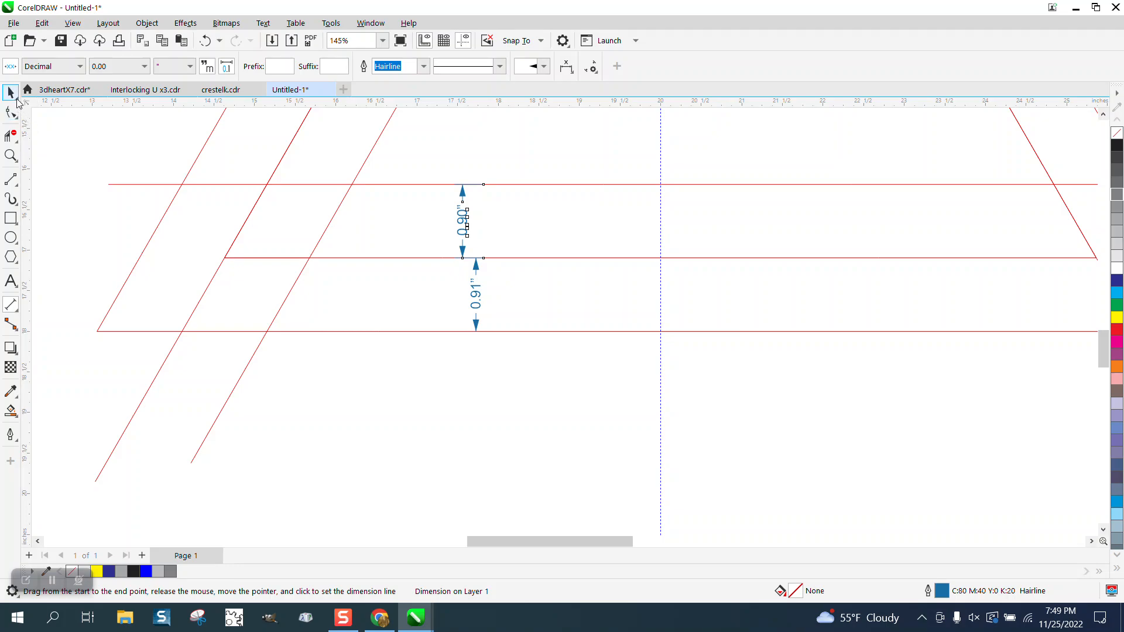
# - Place a horizontal guideline on the outer triangle's base, set the nudge distance to 0.91 inches and nudge the guideline up twice
pyautogui.moveTo(106, 234); pyautogui.dragTo(103, 331)
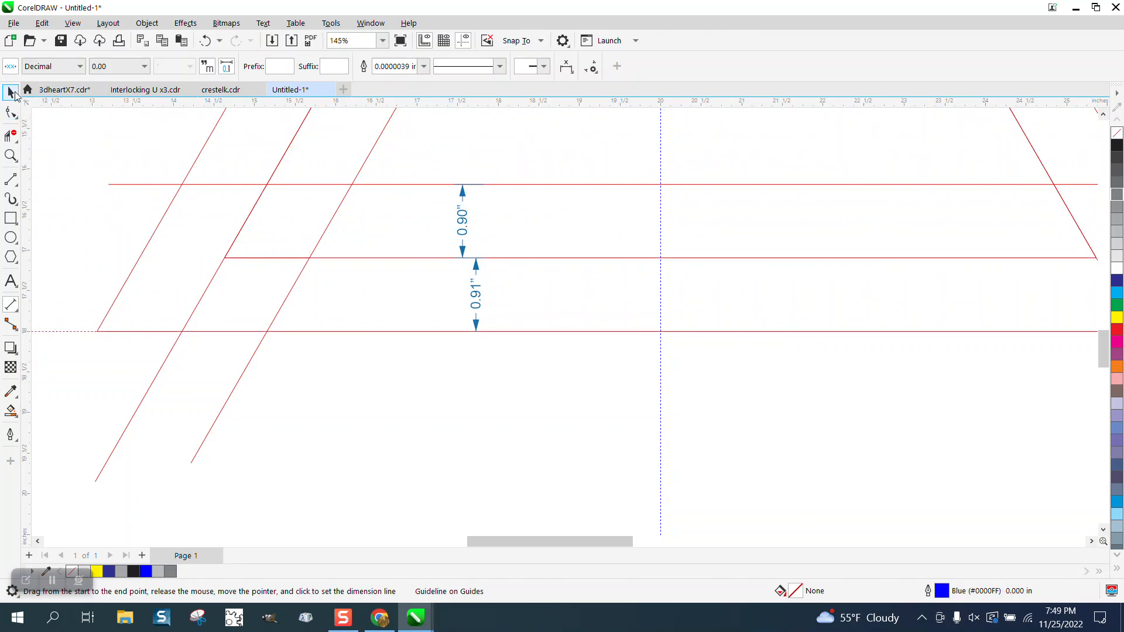
pyautogui.click(17, 94)
pyautogui.click(449, 381)
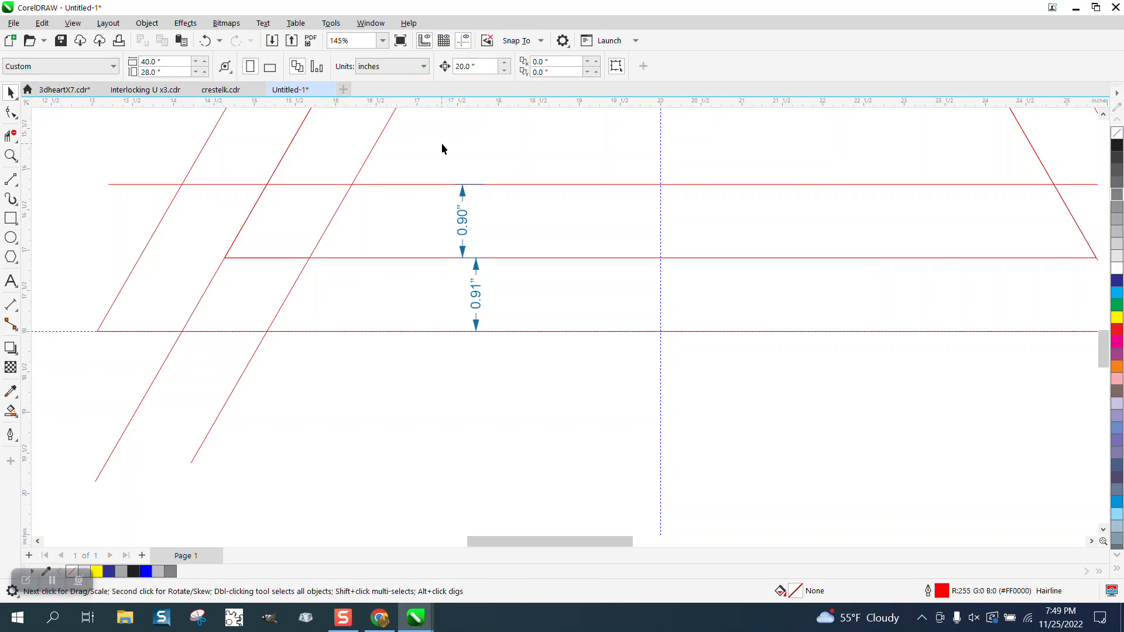
pyautogui.doubleClick(481, 68)
pyautogui.write('.91')
pyautogui.click(81, 332)
pyautogui.press('Up')
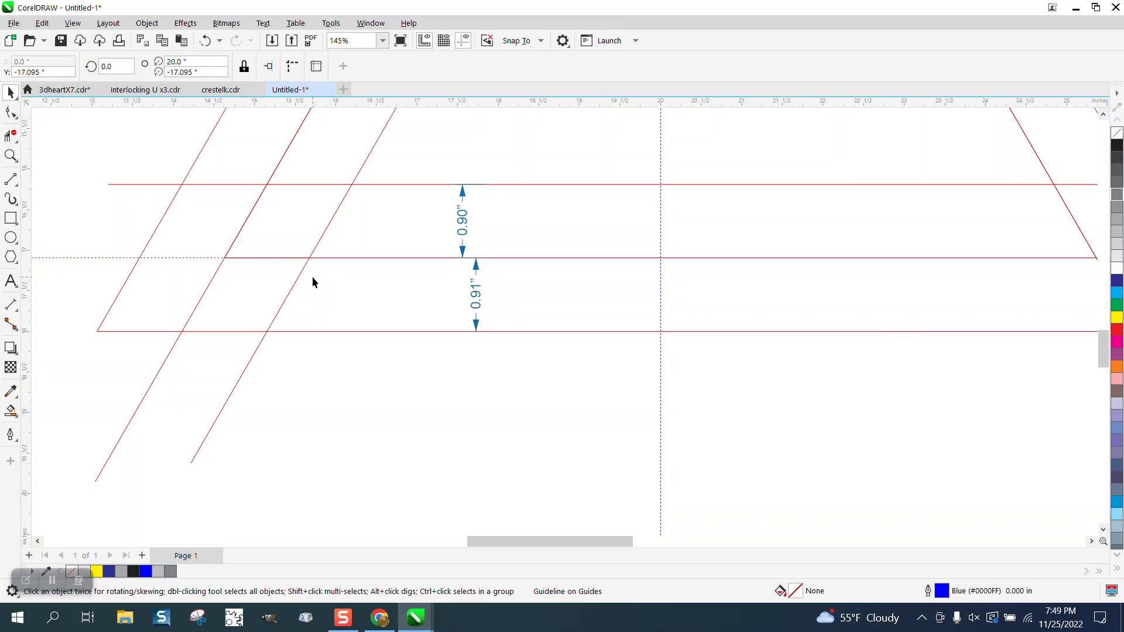
pyautogui.press('Up')
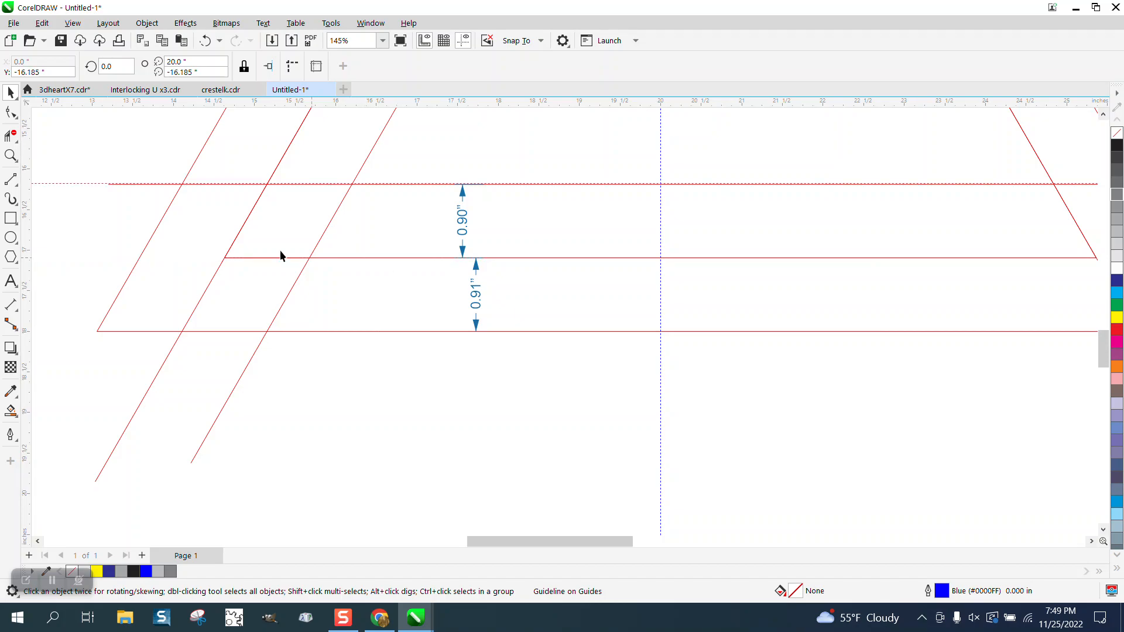
# - Turn on snapping to guidelines and move the upper horizontal line exactly onto the nudged guideline
pyautogui.click(11, 156)
pyautogui.moveTo(129, 178); pyautogui.dragTo(174, 201)
pyautogui.click(10, 92)
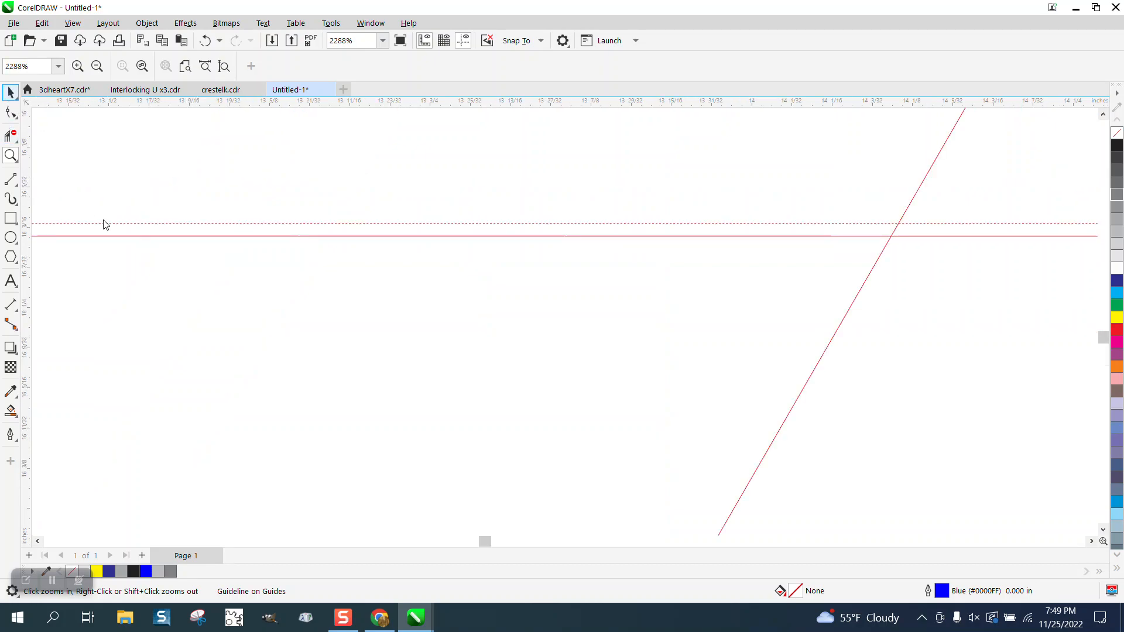
pyautogui.click(159, 236)
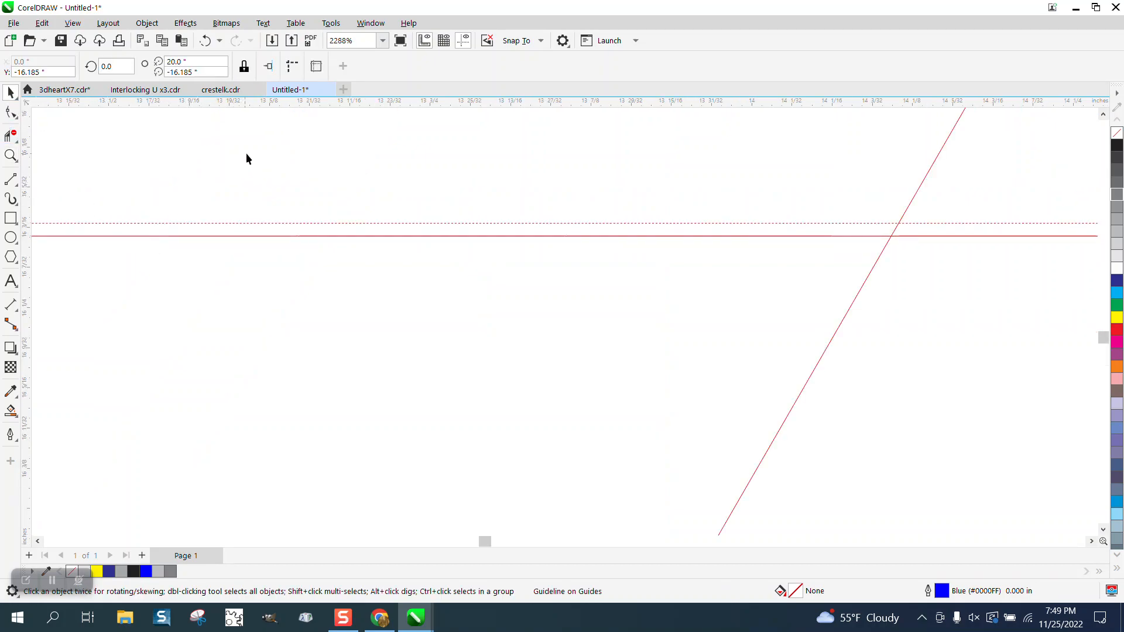
pyautogui.click(539, 42)
pyautogui.click(511, 101)
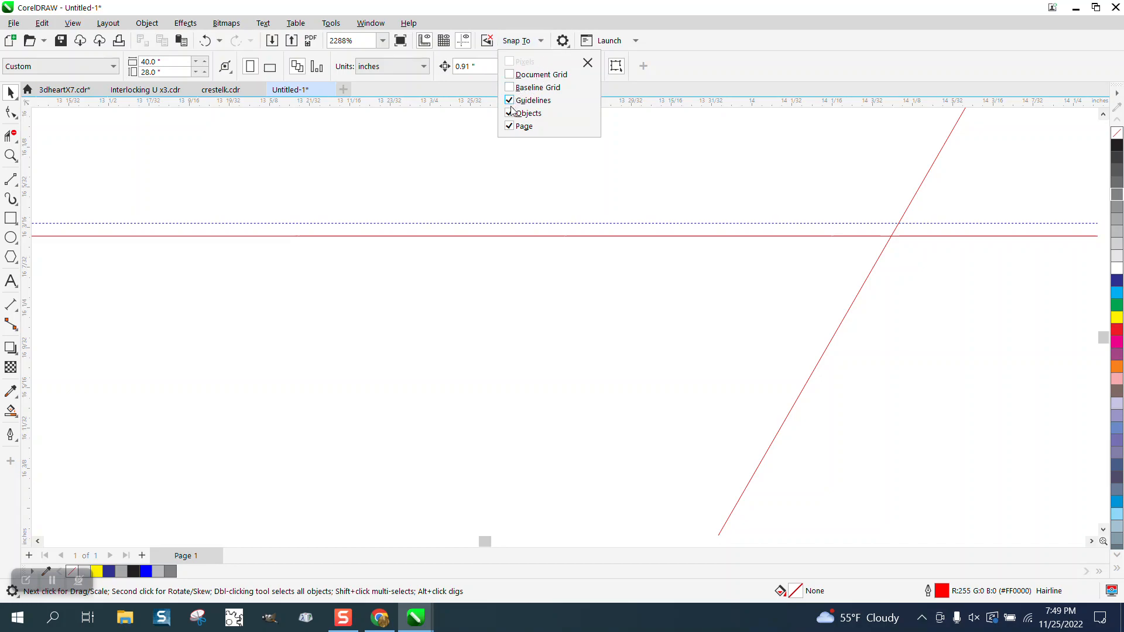
pyautogui.moveTo(432, 237); pyautogui.dragTo(431, 224)
# - Delete the helper guideline that runs along the upper horizontal line
pyautogui.scroll(-2, 201, 244)
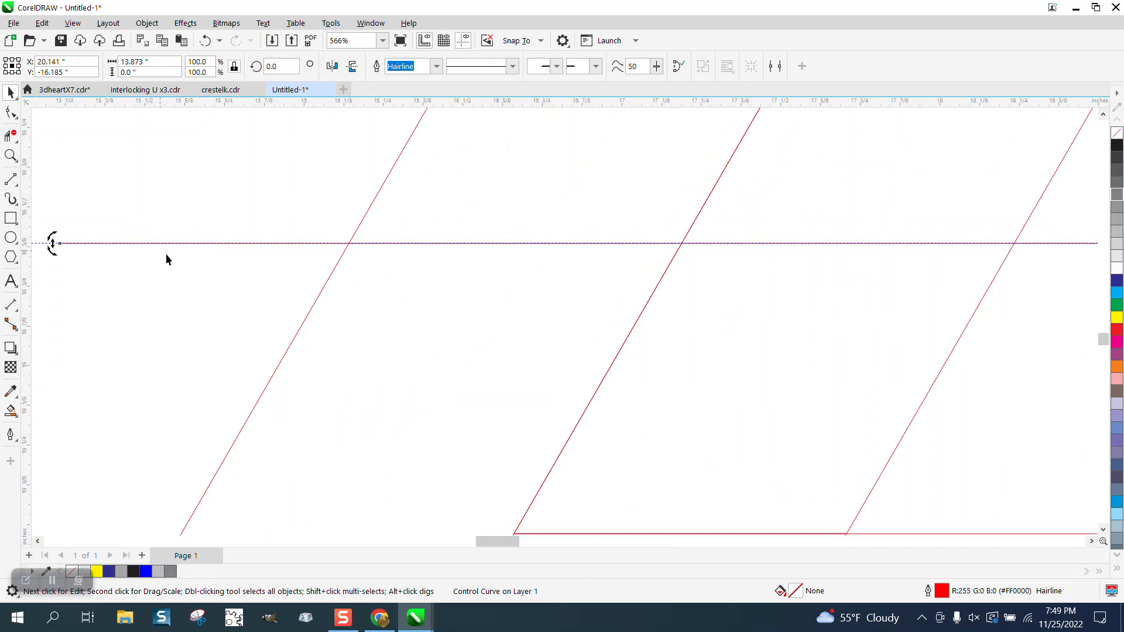
pyautogui.scroll(-6, 159, 250)
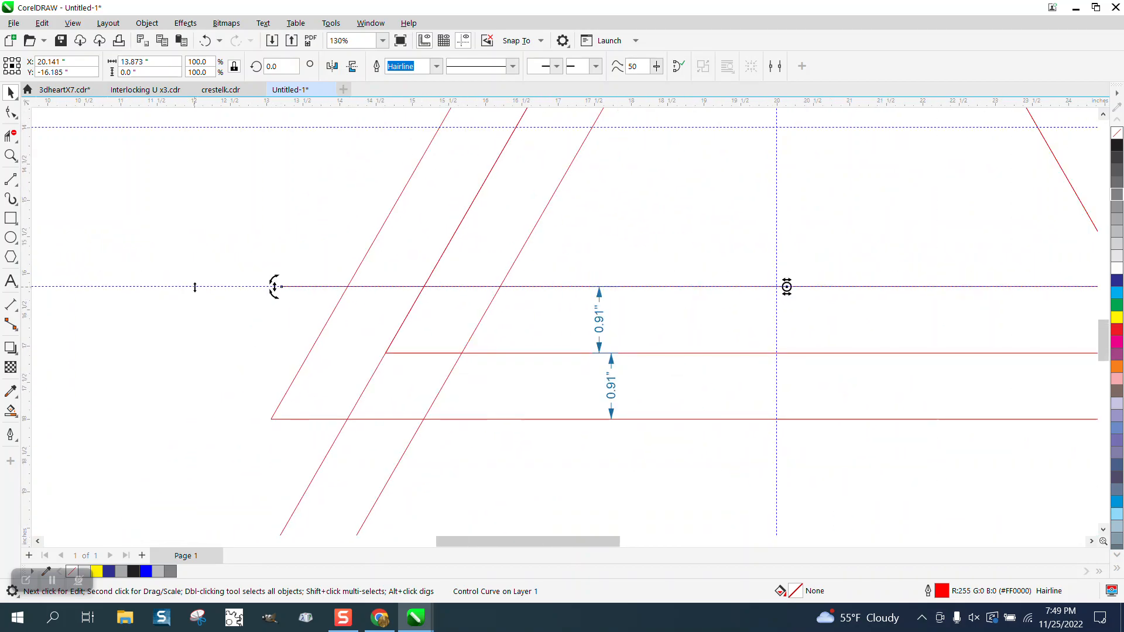
pyautogui.click(195, 288)
pyautogui.scroll(-2, 150, 287)
pyautogui.scroll(-2, 290, 329)
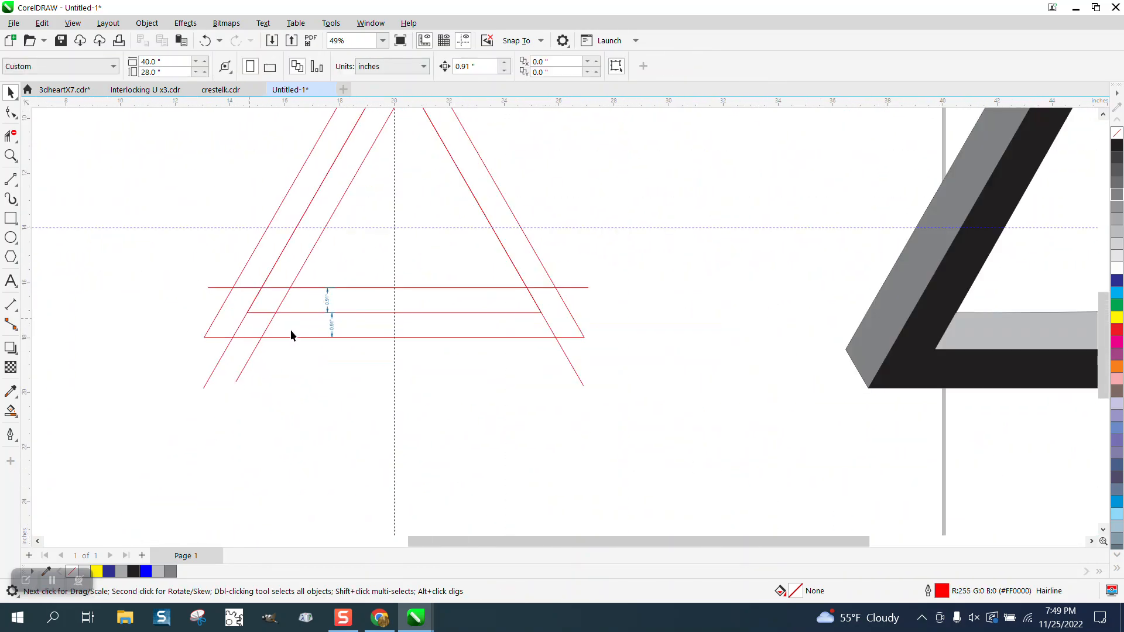
pyautogui.scroll(-1, 492, 206)
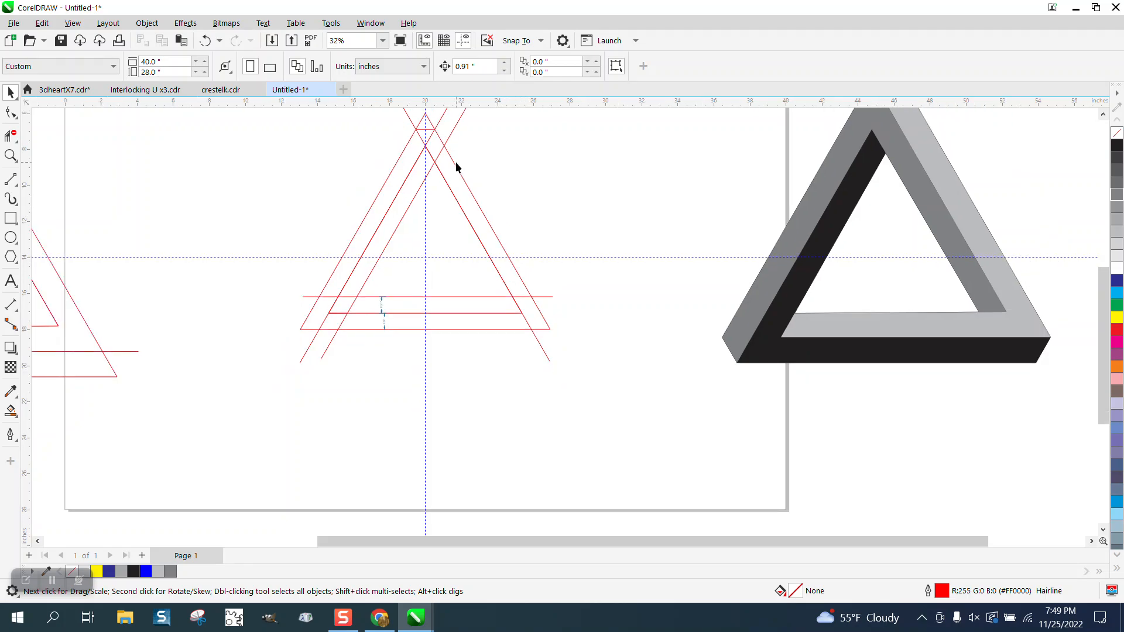
pyautogui.scroll(-2, 484, 230)
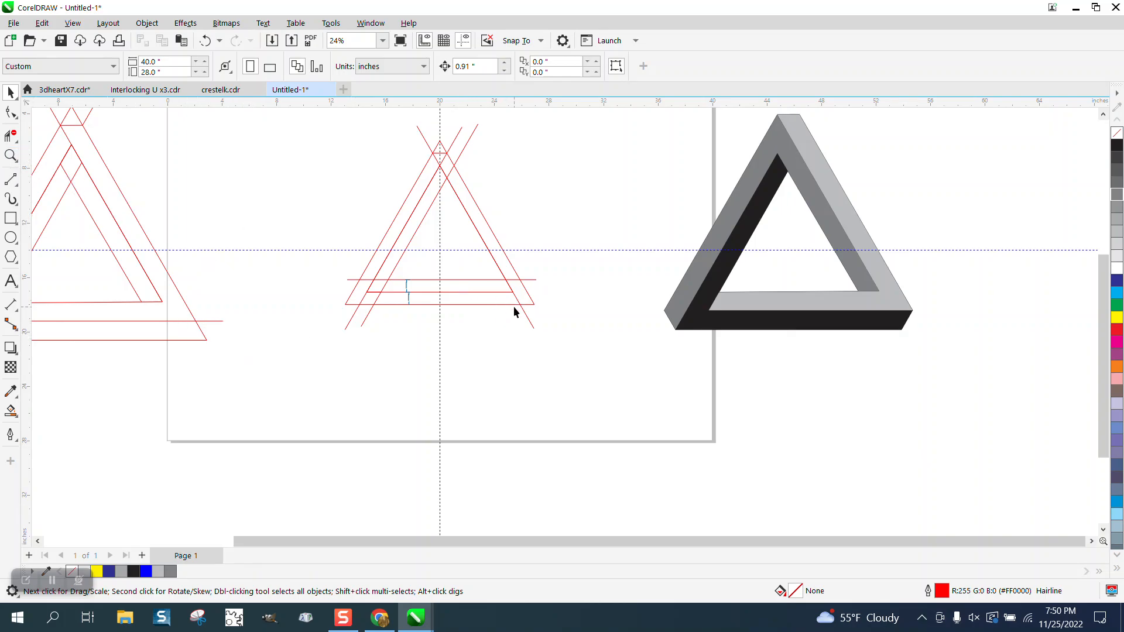
# - Copy the upper horizontal line onto the inner triangle's base so that it extends past both sides
pyautogui.click(519, 280)
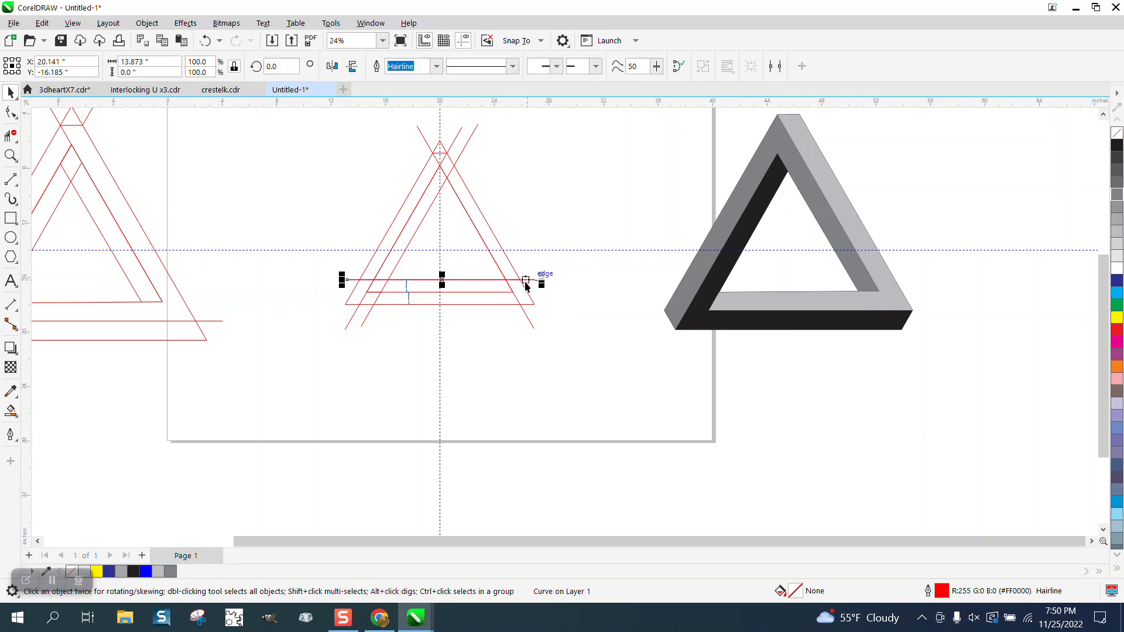
pyautogui.moveTo(509, 280); pyautogui.dragTo(514, 292)
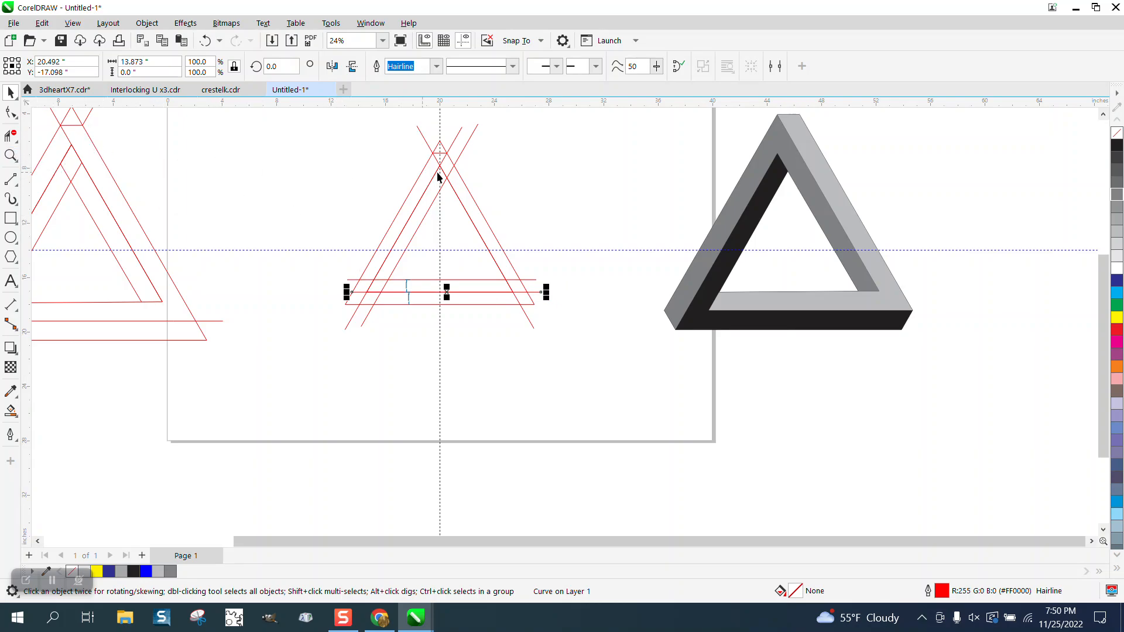
# - Remove the three line segments crossing the band between the inner and outer triangles' right sides with Virtual Segment Delete
pyautogui.click(10, 136)
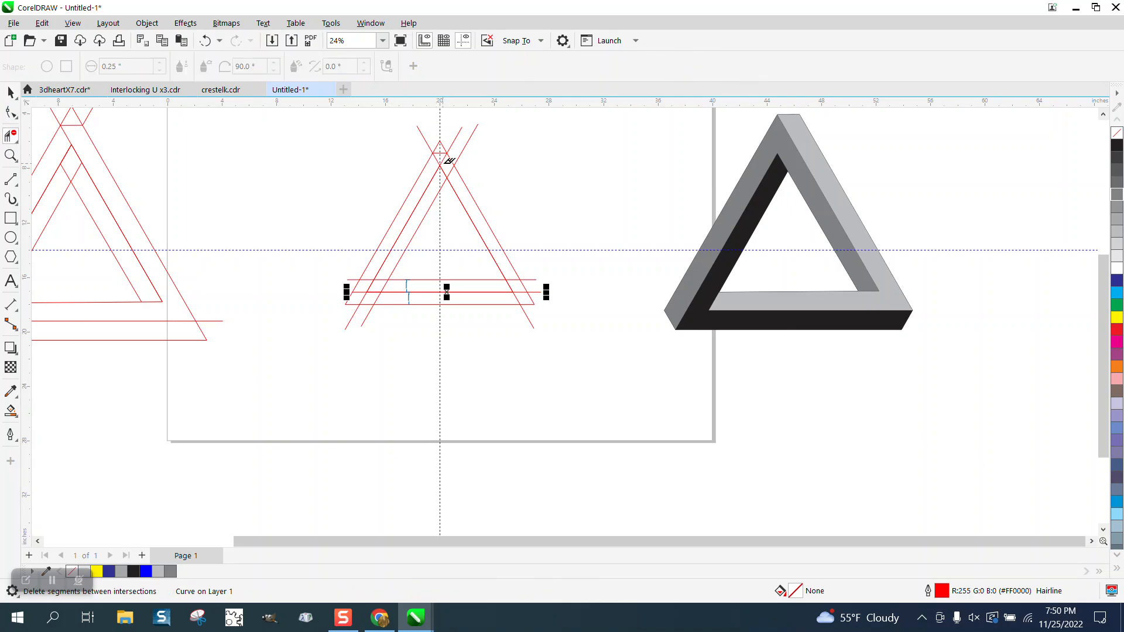
pyautogui.click(10, 155)
pyautogui.moveTo(342, 139); pyautogui.dragTo(638, 372)
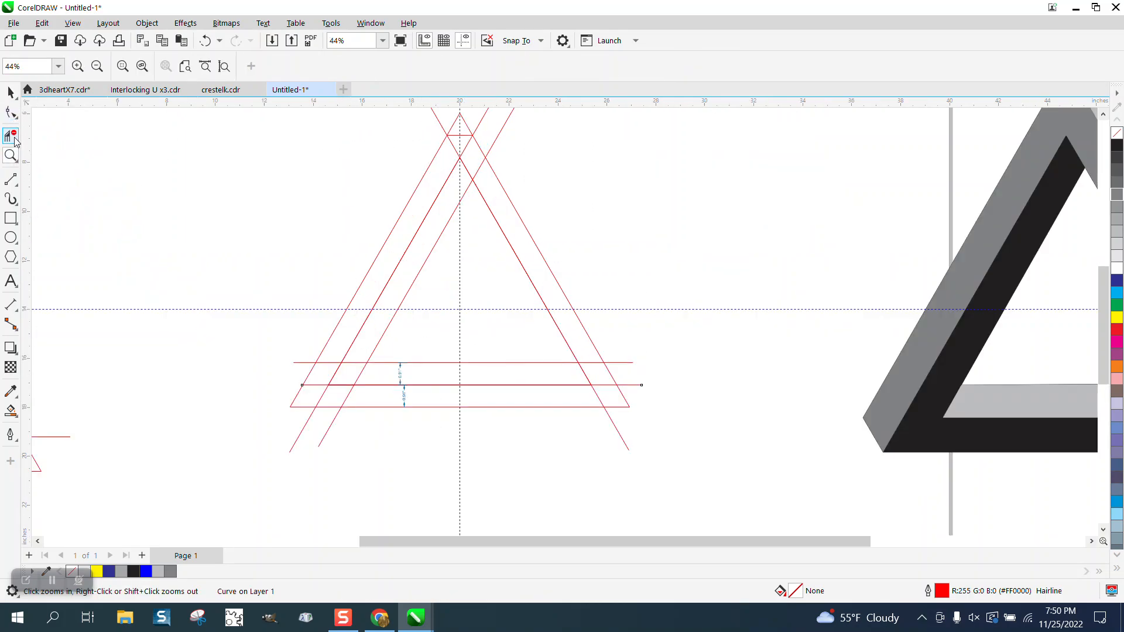
pyautogui.click(10, 136)
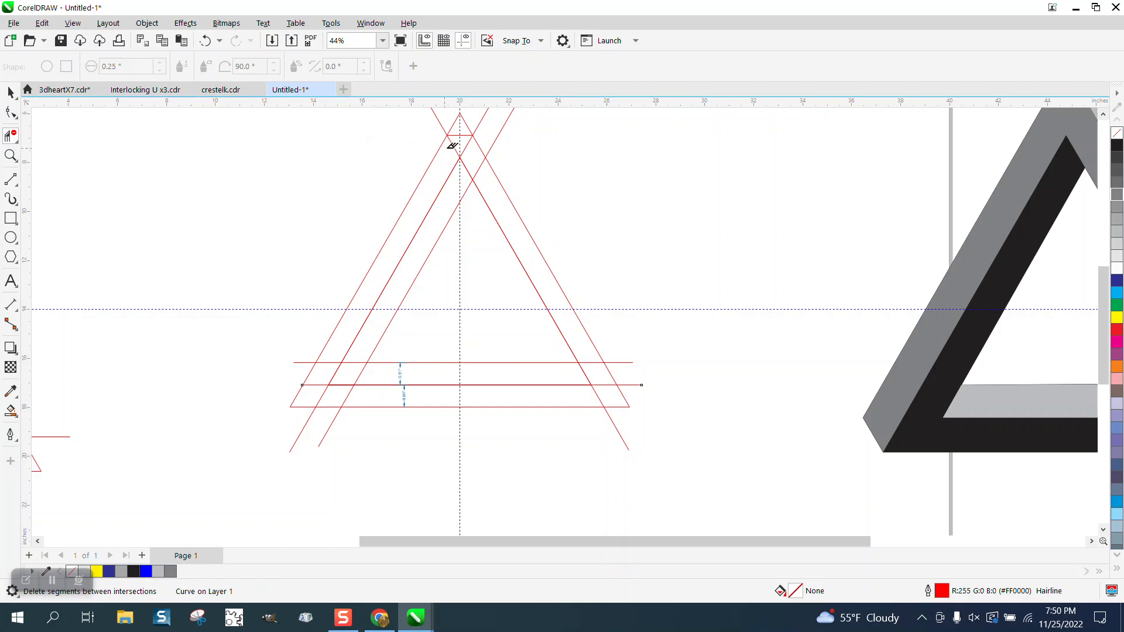
pyautogui.click(481, 163)
pyautogui.click(592, 362)
pyautogui.click(584, 369)
# - Delete the two dimension lines inside the construction triangle
pyautogui.click(11, 92)
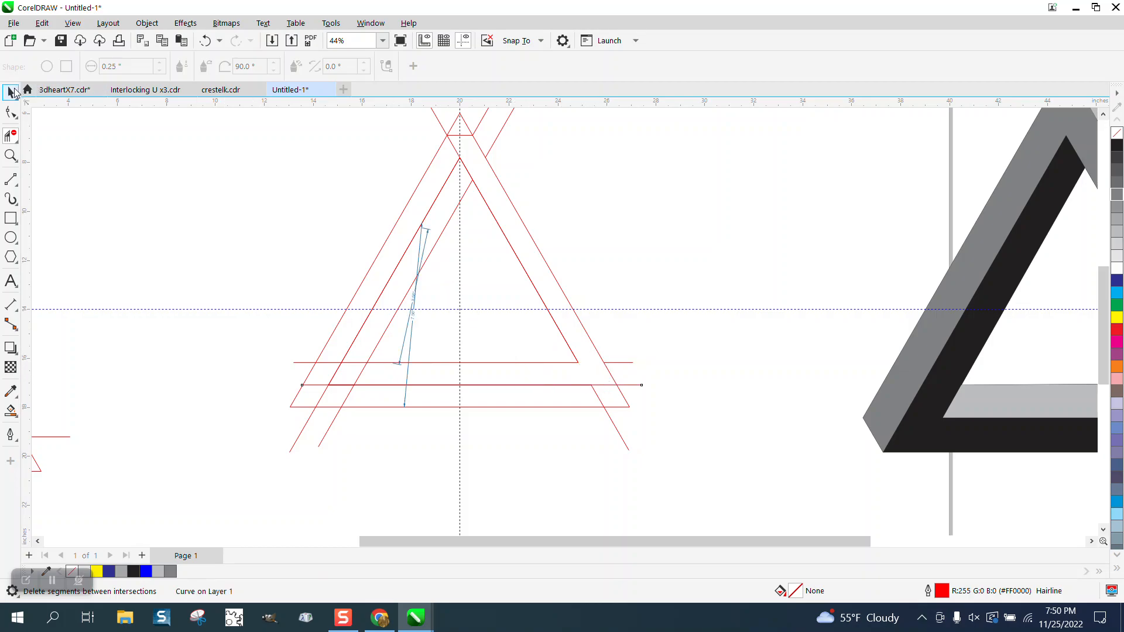
pyautogui.click(414, 309)
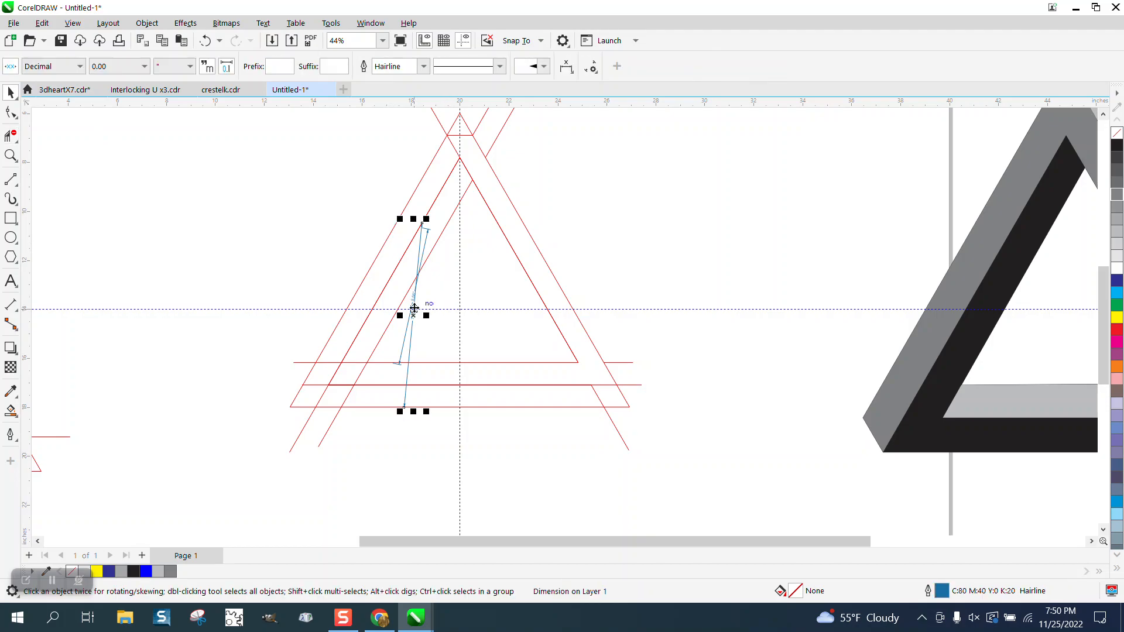
pyautogui.press('Delete')
pyautogui.click(413, 306)
pyautogui.press('Delete')
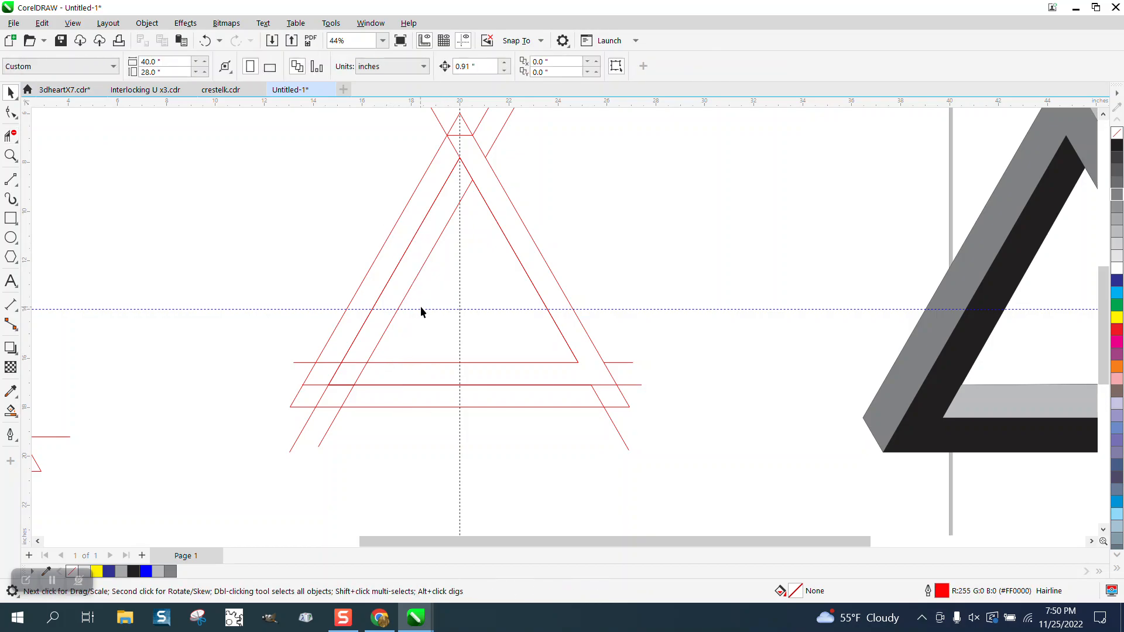
# - Smart Fill the continuous band along the right side and above the inner base with blue and no outline
pyautogui.scroll(-2, 444, 359)
pyautogui.click(11, 411)
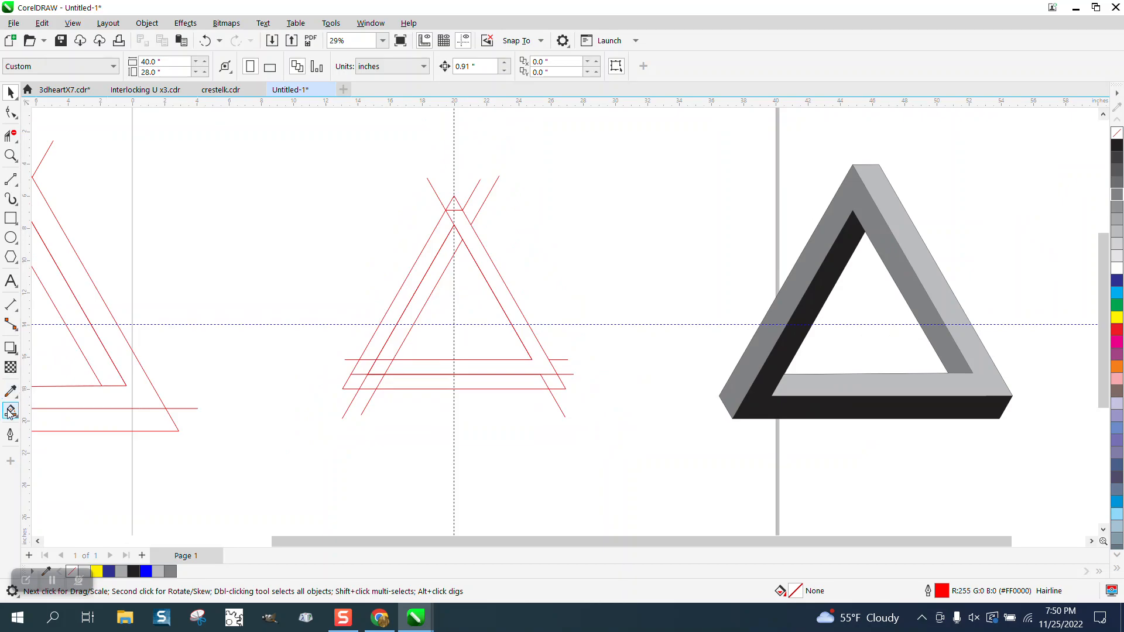
pyautogui.click(512, 306)
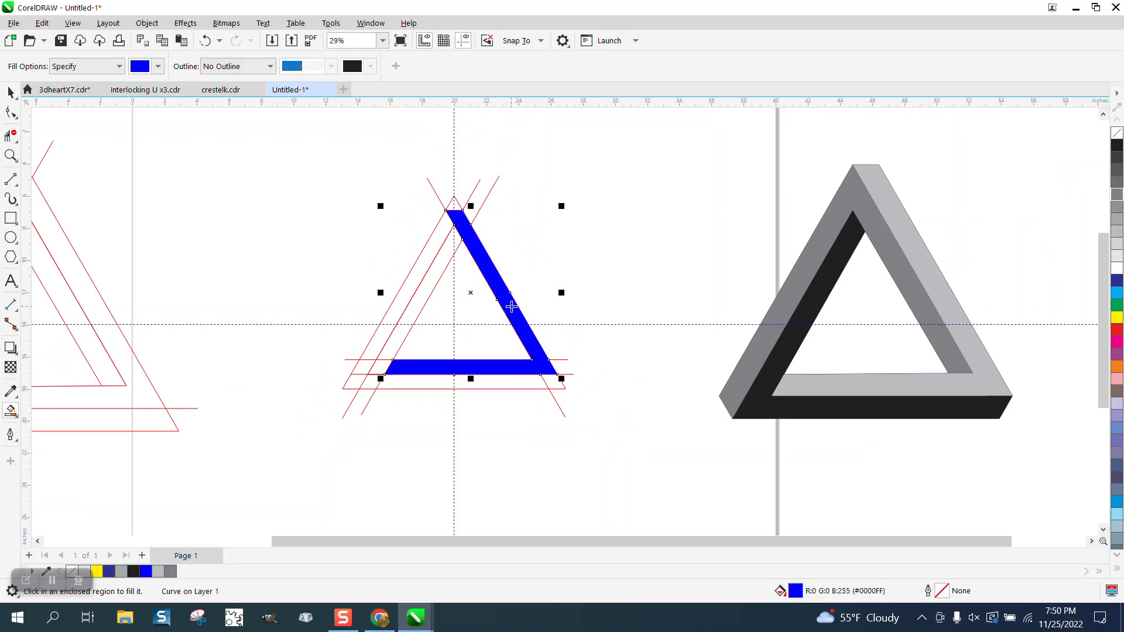
pyautogui.scroll(-2, 516, 299)
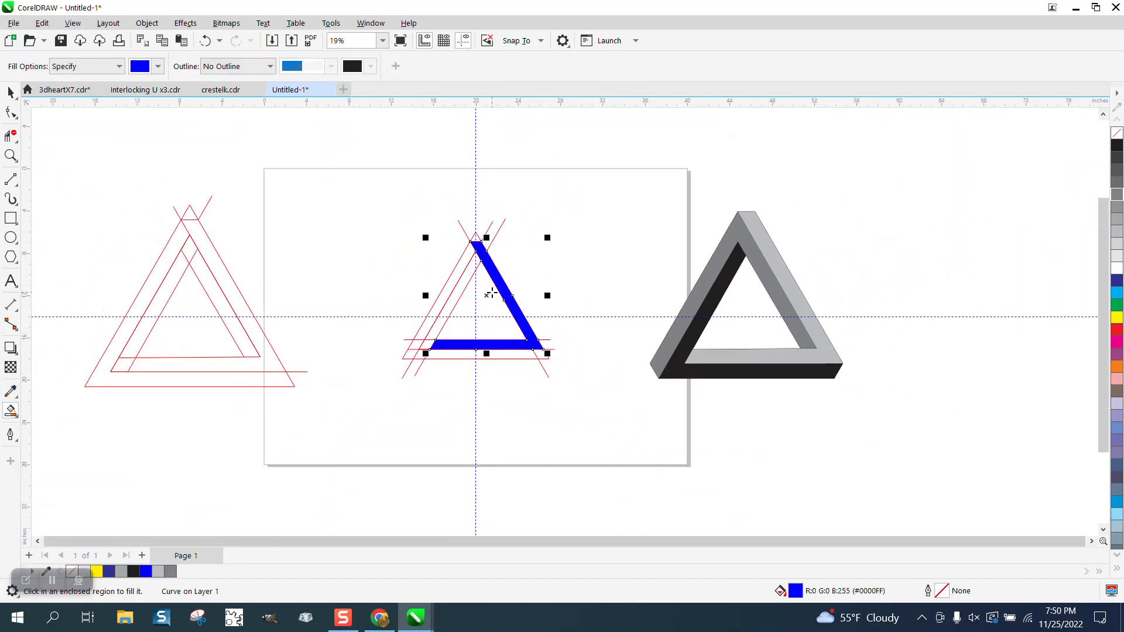
pyautogui.press('Right')
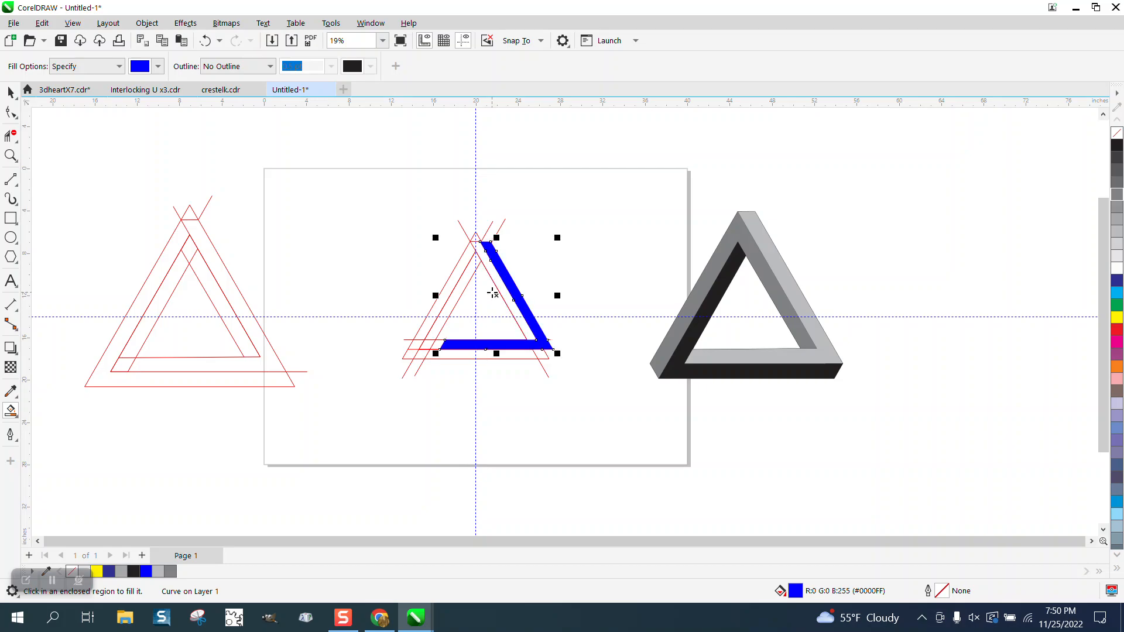
pyautogui.press('Left')
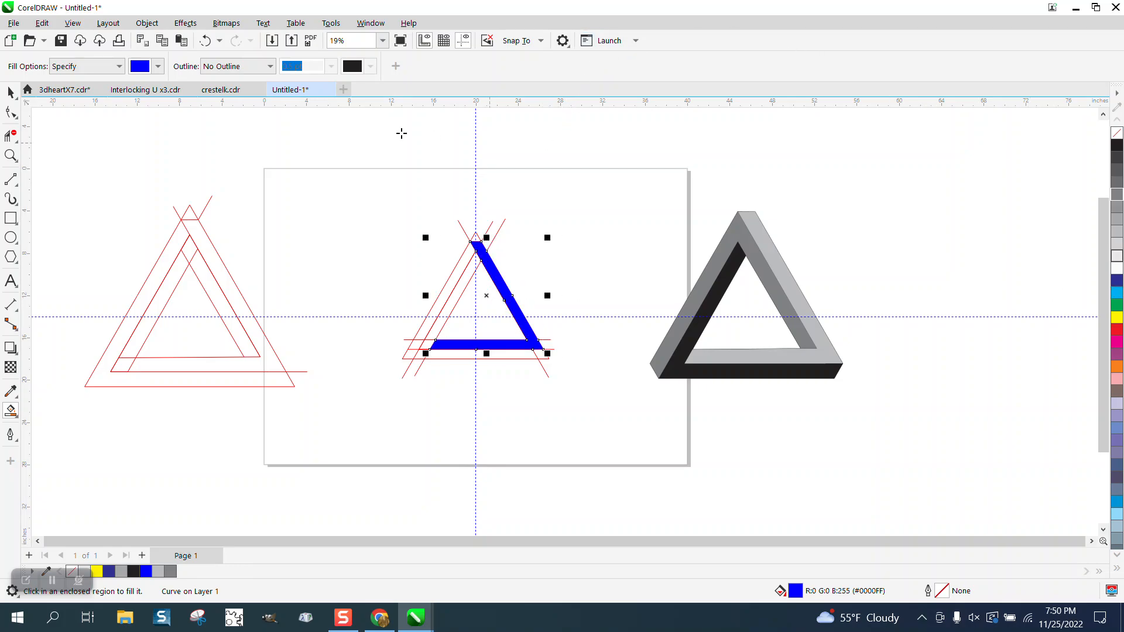
# - Set the nudge distance to 10 inches and nudge the blue shape four times to the right, away from the construction lines
pyautogui.click(10, 93)
pyautogui.click(397, 110)
pyautogui.click(469, 66)
pyautogui.write('10')
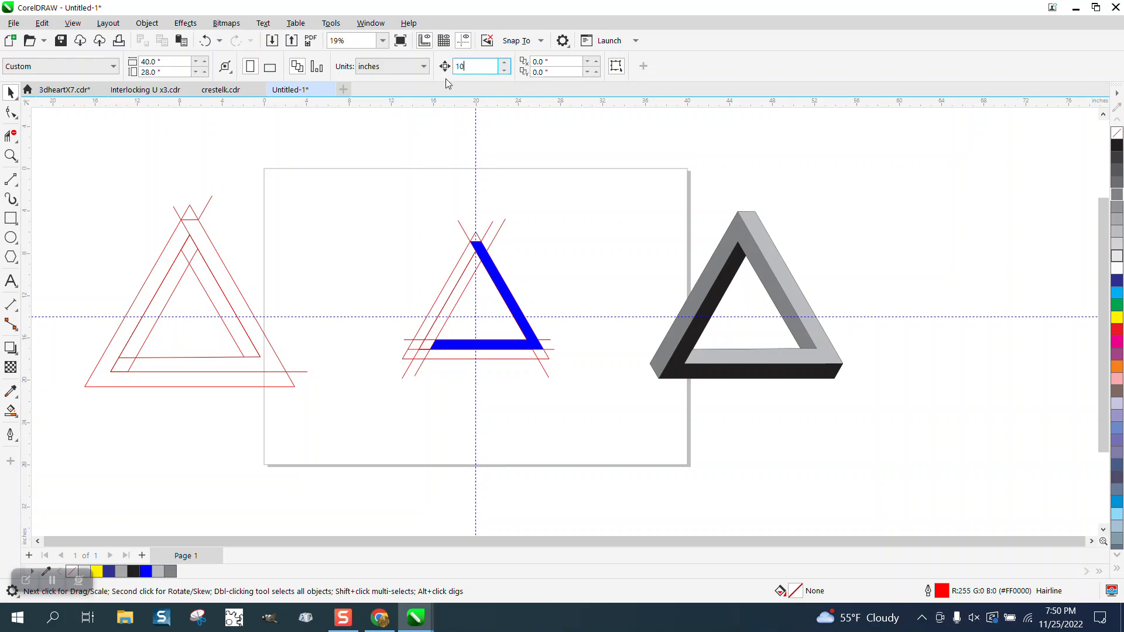
pyautogui.click(505, 285)
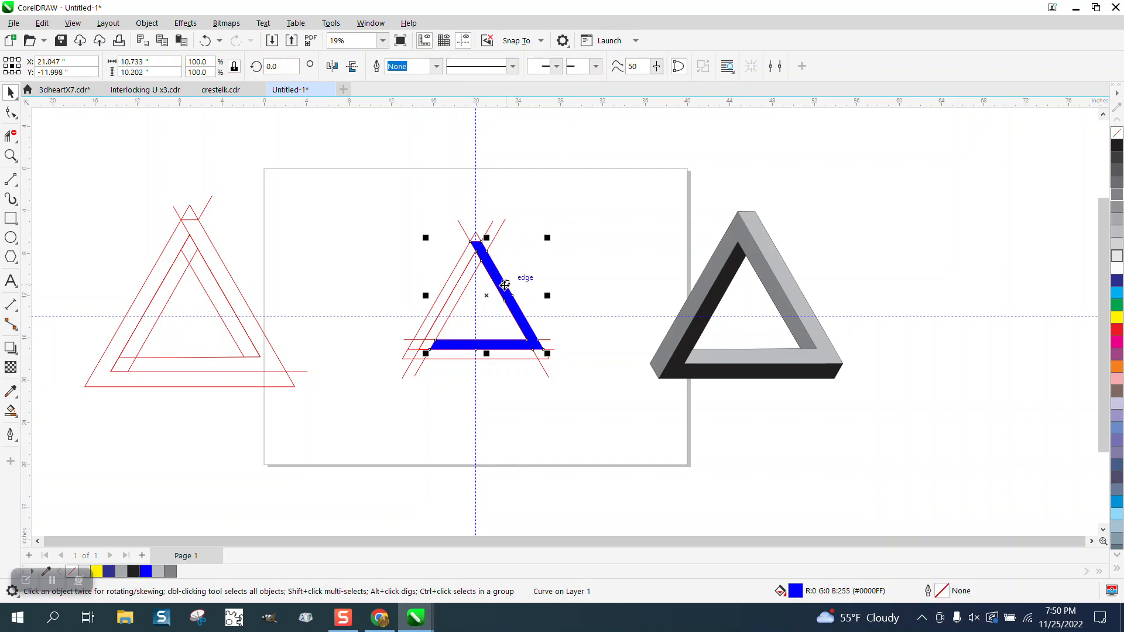
pyautogui.press('Right')
pyautogui.press('Right')
pyautogui.press('Right')
pyautogui.press('Right')
# - Select all the red construction lines on the page and nudge them down twice
pyautogui.moveTo(372, 167); pyautogui.dragTo(589, 425)
pyautogui.press('Down')
pyautogui.press('Down')
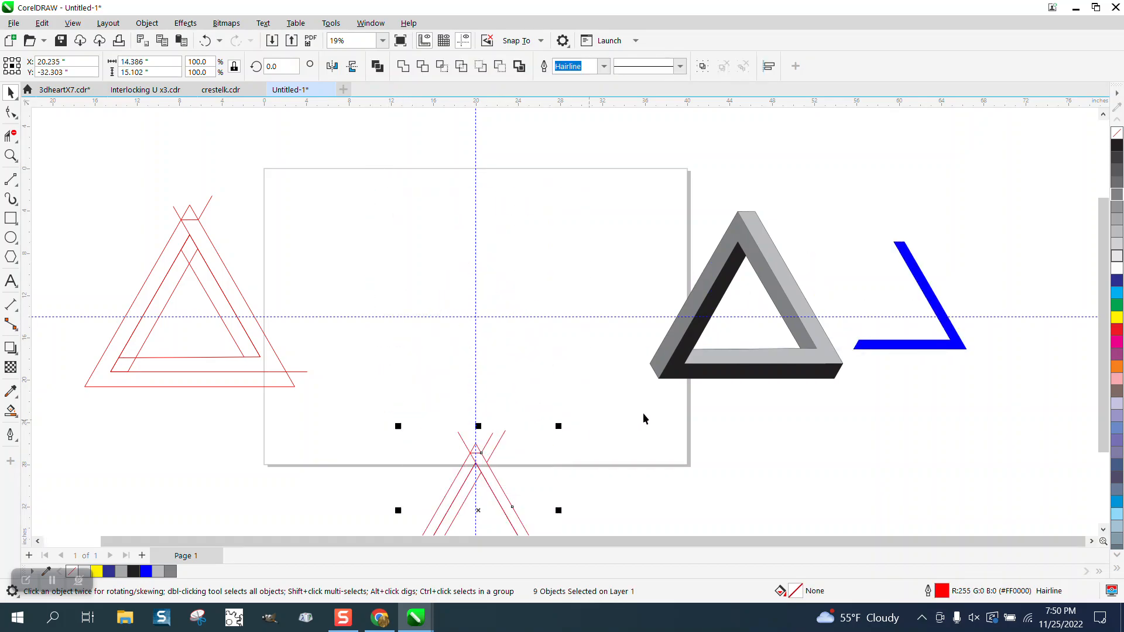
# - Nudge the blue shape four times to the left, back to its original place on the page
pyautogui.click(950, 334)
pyautogui.press('Left')
pyautogui.press('Left')
pyautogui.press('Left')
pyautogui.press('Left')
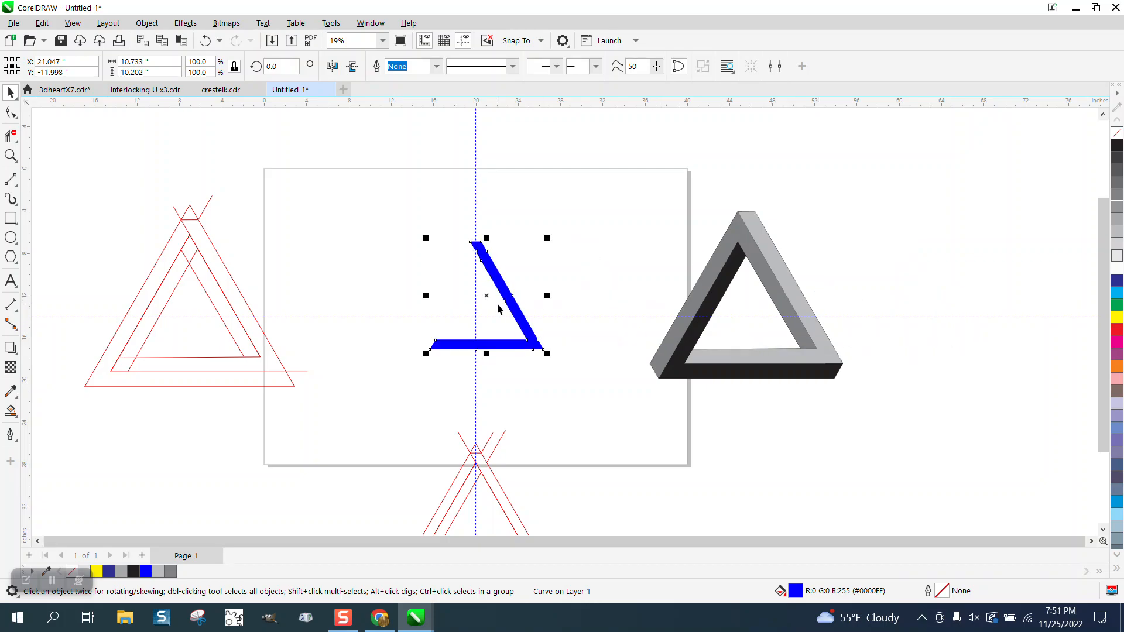
# - Move the blue shape's center of rotation to the intersection of the vertical and horizontal guidelines
pyautogui.click(492, 300)
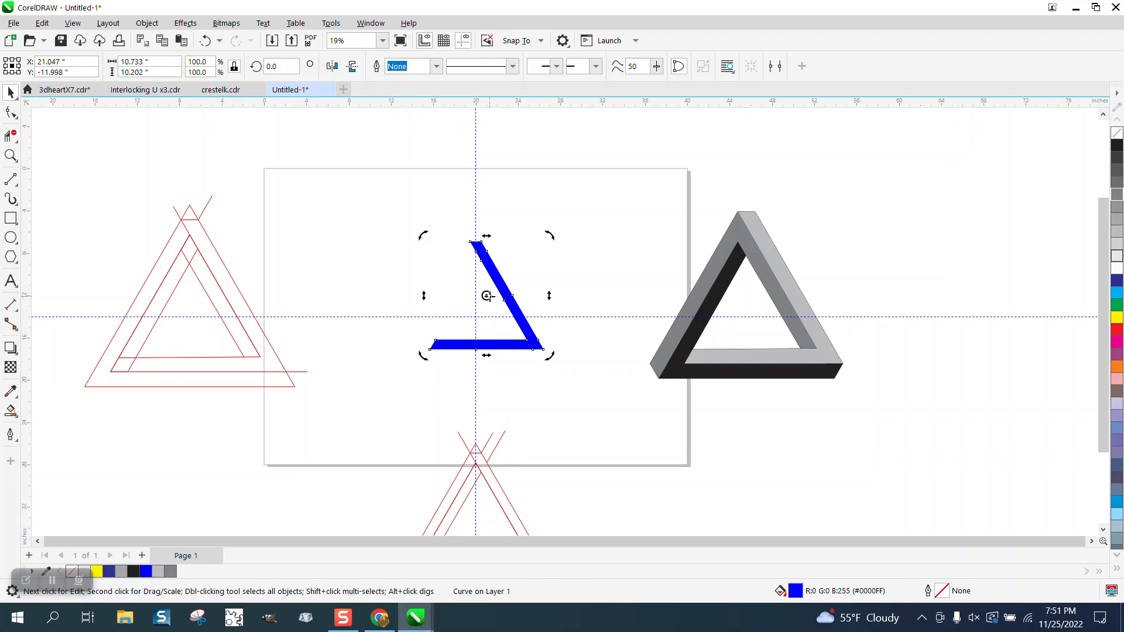
pyautogui.moveTo(487, 297); pyautogui.dragTo(476, 314)
pyautogui.click(11, 155)
pyautogui.click(412, 287)
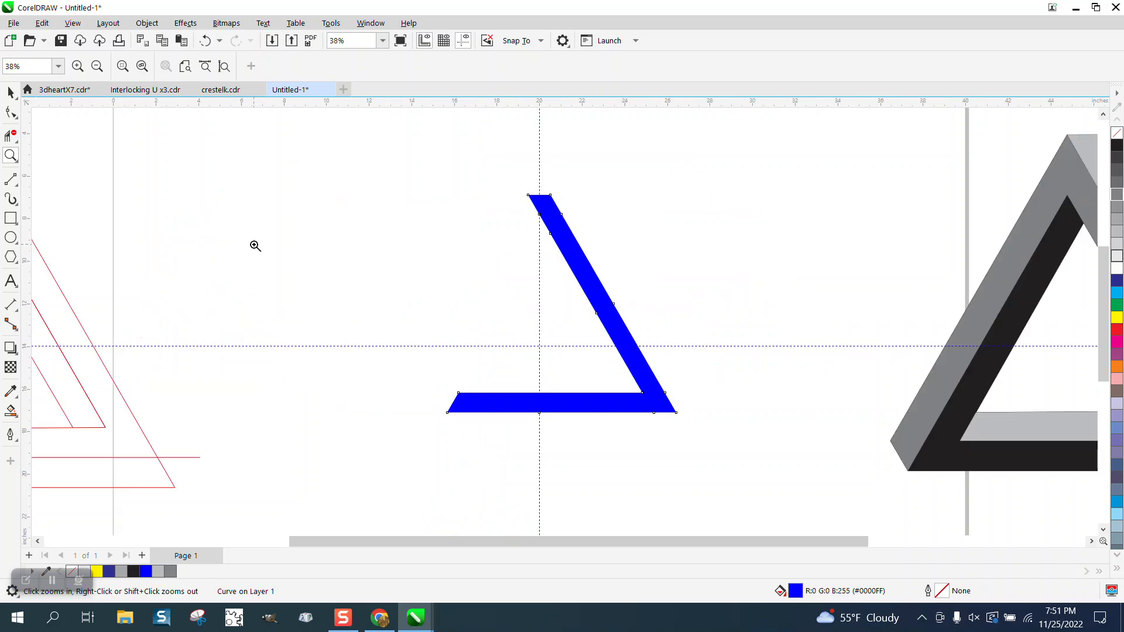
# - Create two rotated copies of the blue shape, at 120 and 240 degrees, around the guideline intersection
pyautogui.click(10, 94)
pyautogui.click(589, 287)
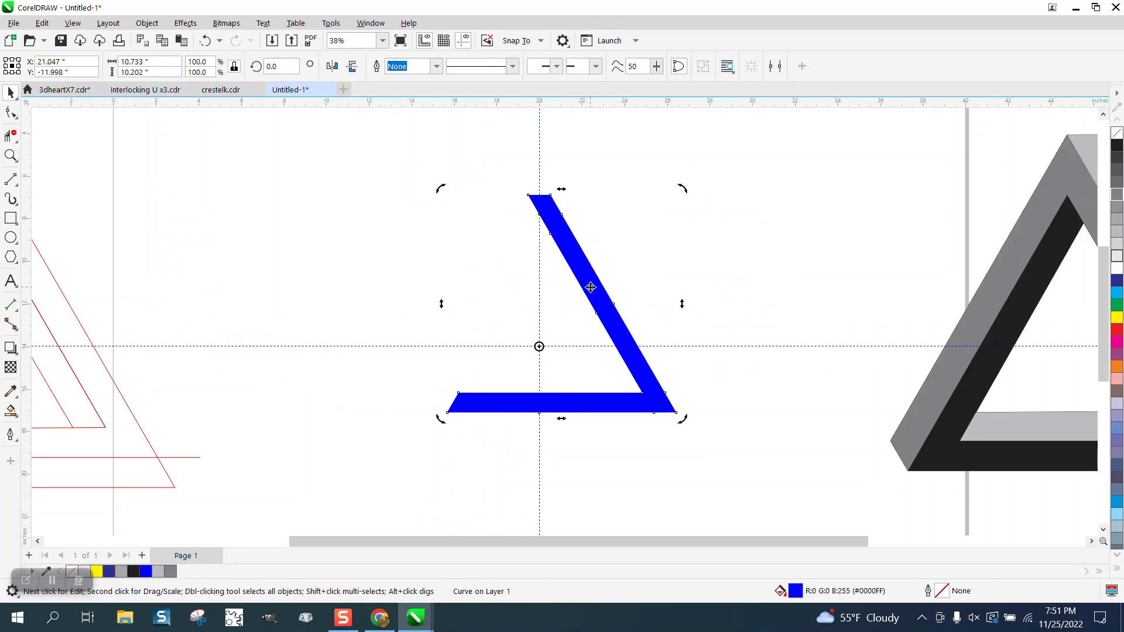
pyautogui.click(286, 67)
pyautogui.write('120')
pyautogui.press('Return')
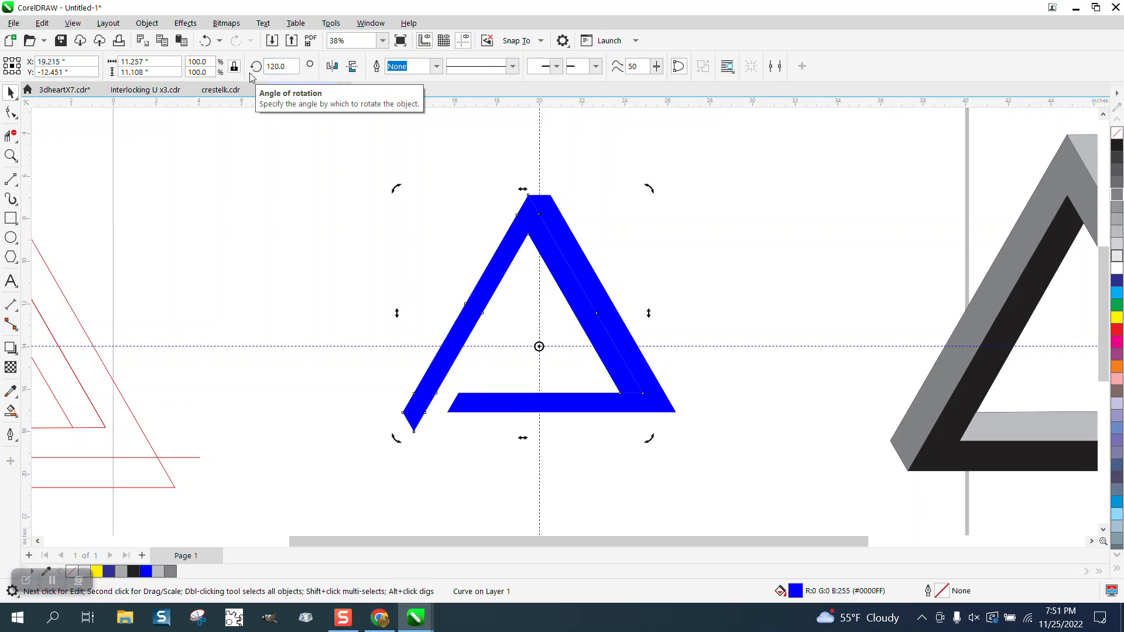
pyautogui.click(280, 66)
pyautogui.write('240')
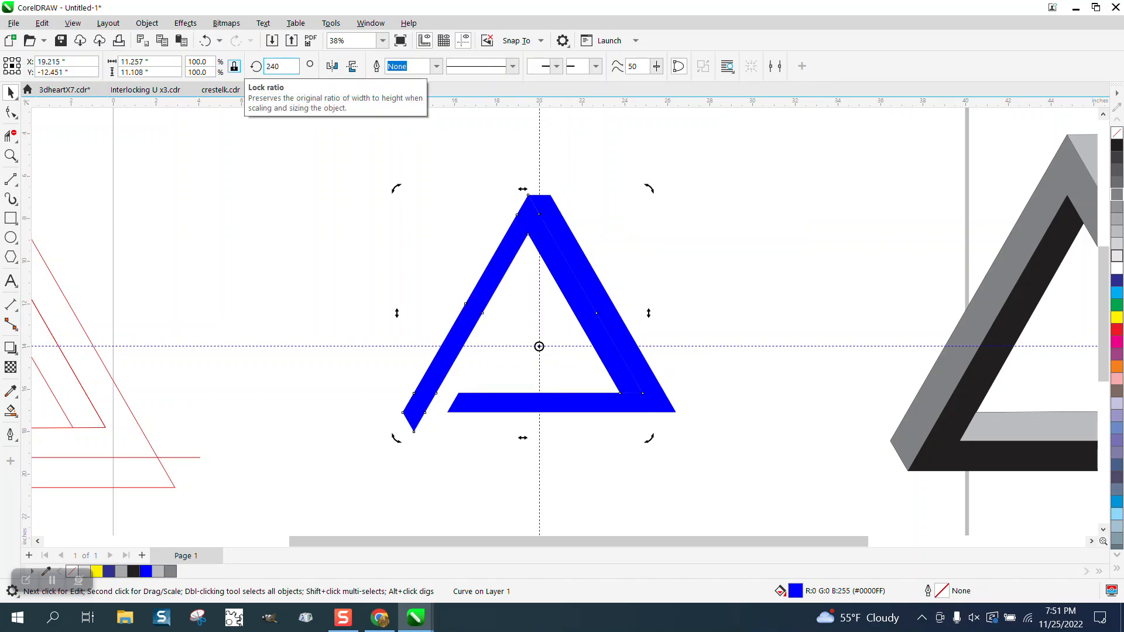
pyautogui.press('Return')
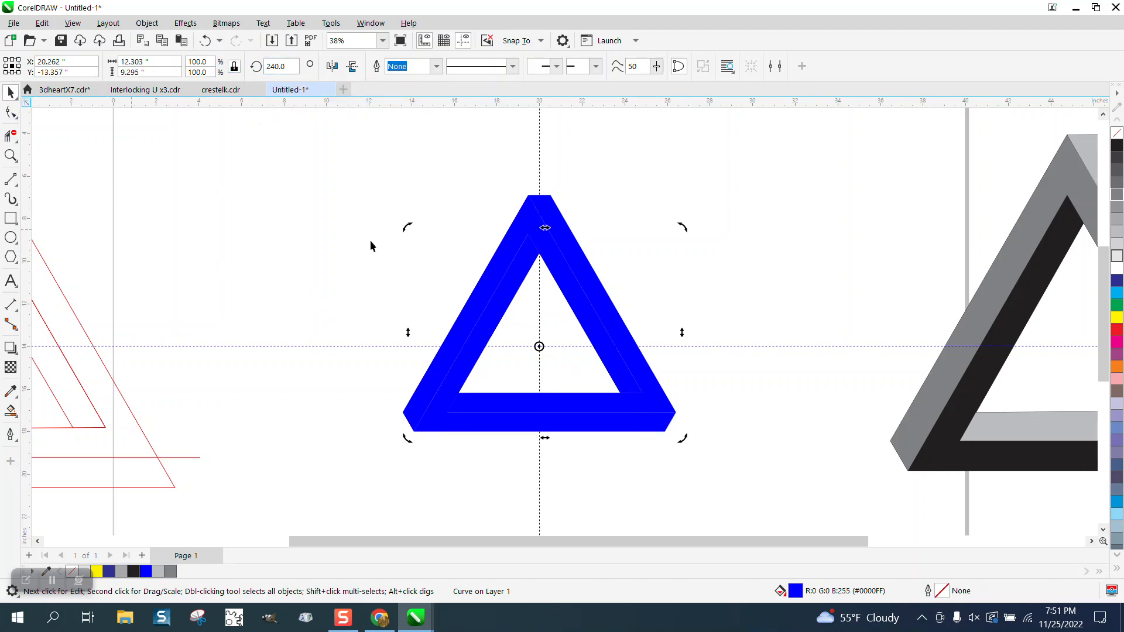
# - Remove the fill from all three blue shapes and give them a black outline
pyautogui.moveTo(363, 168); pyautogui.dragTo(697, 467)
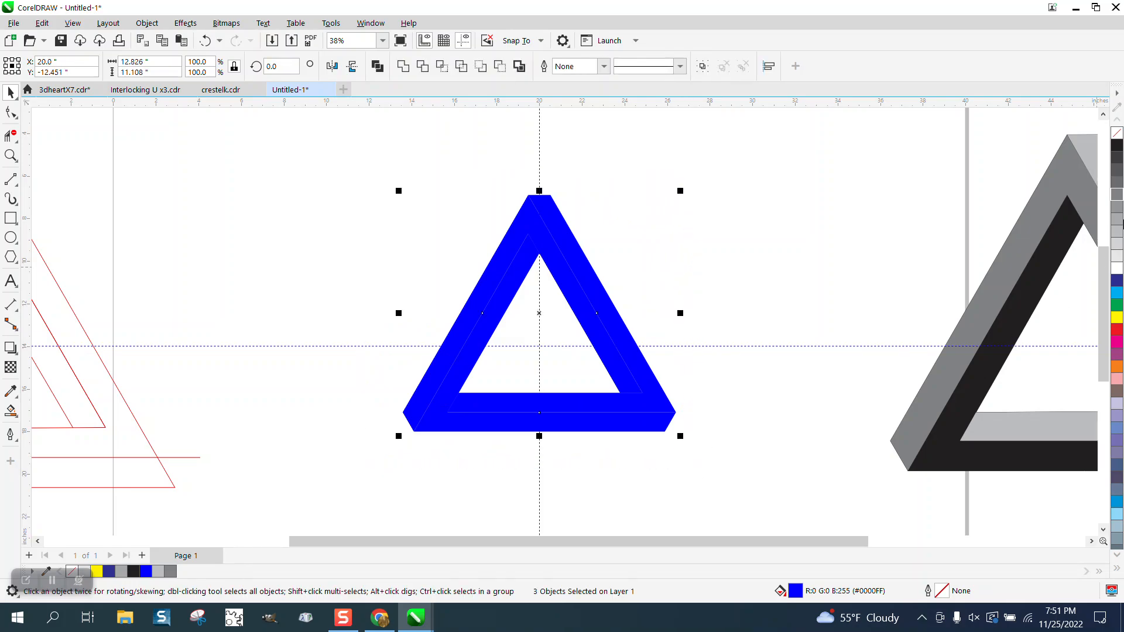
pyautogui.click(1117, 133)
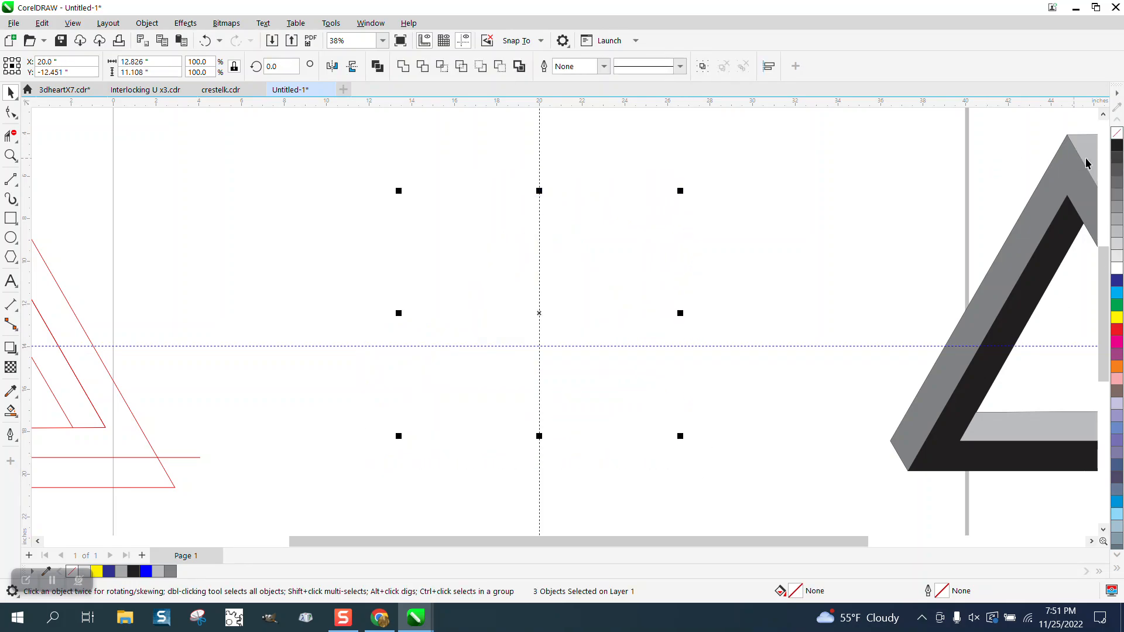
pyautogui.rightClick(1117, 145)
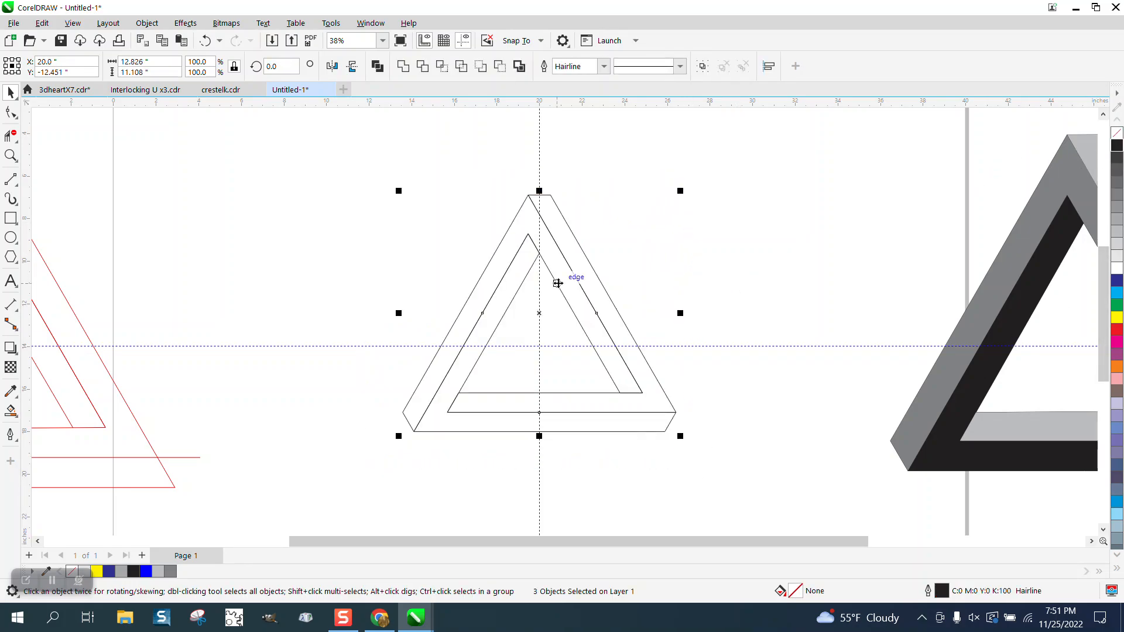
# - Try an outline width of 0.25 in on the three shapes and reduce it to 0.028 in
pyautogui.scroll(-2, 494, 247)
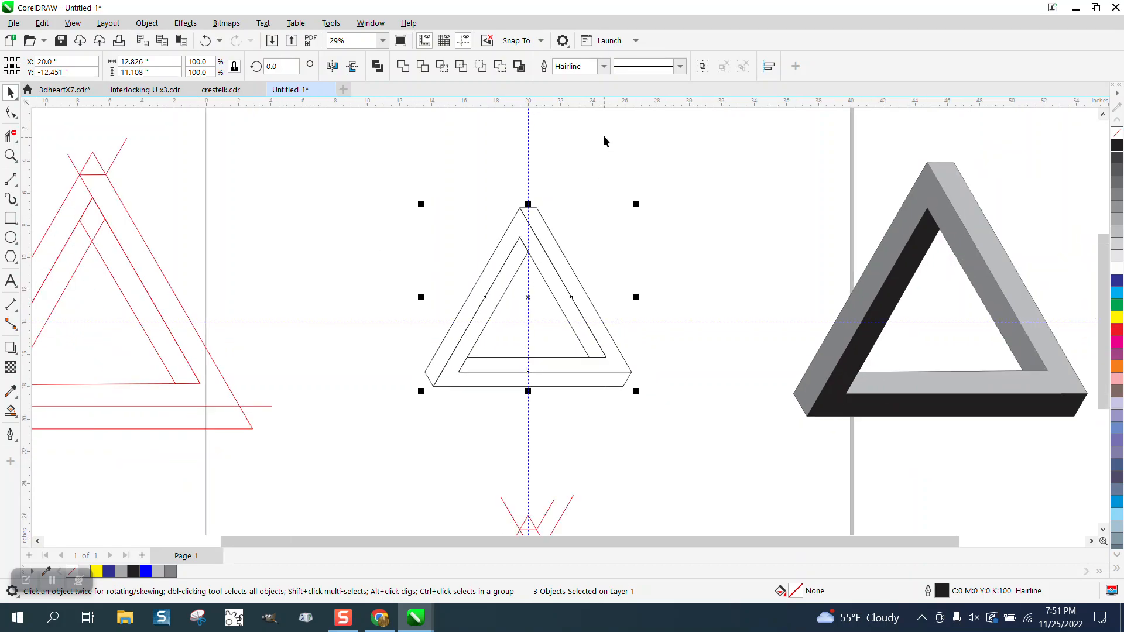
pyautogui.click(604, 67)
pyautogui.click(563, 190)
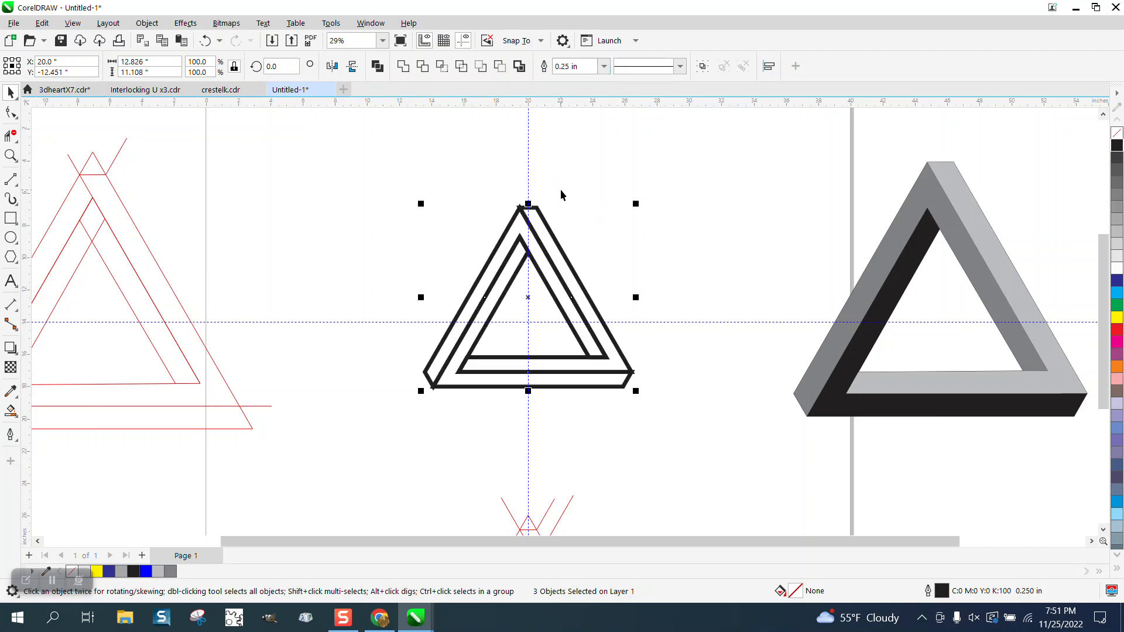
pyautogui.click(604, 67)
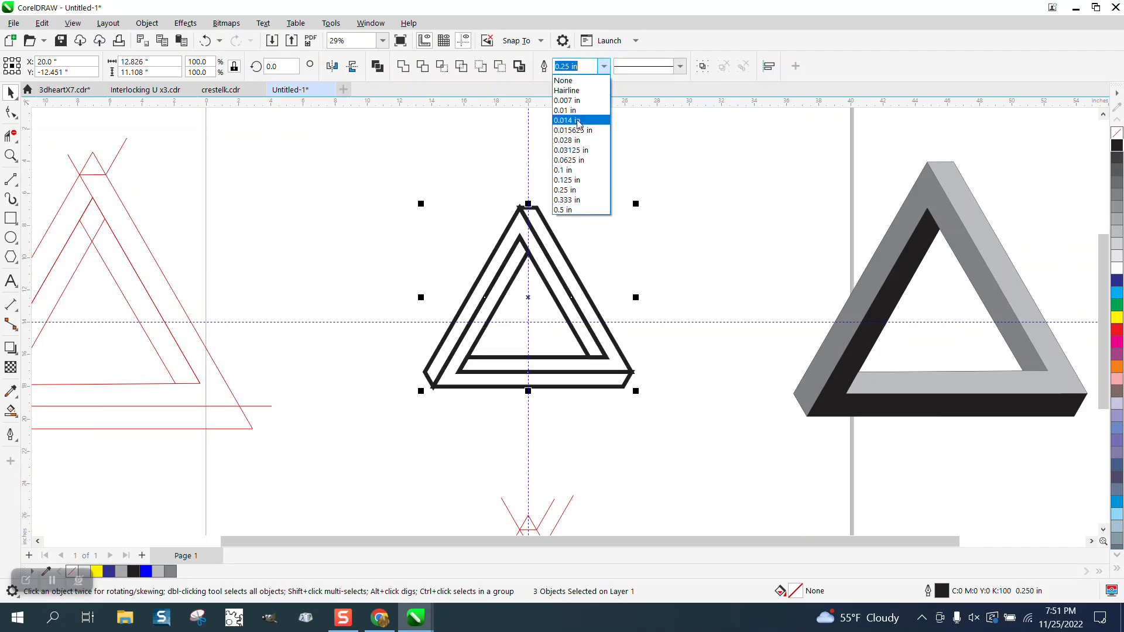
pyautogui.click(573, 146)
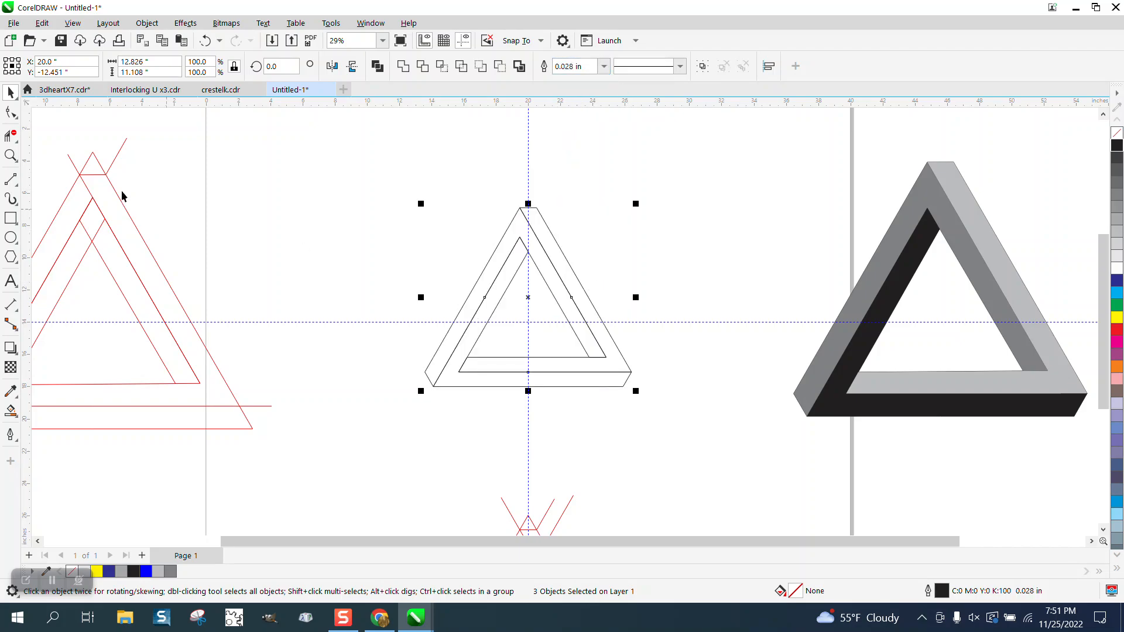
# - Smart Fill the band along the inner left side and outer base, and the band along the outer right side, with black
pyautogui.click(10, 155)
pyautogui.moveTo(404, 178); pyautogui.dragTo(731, 410)
pyautogui.scroll(-3, 385, 207)
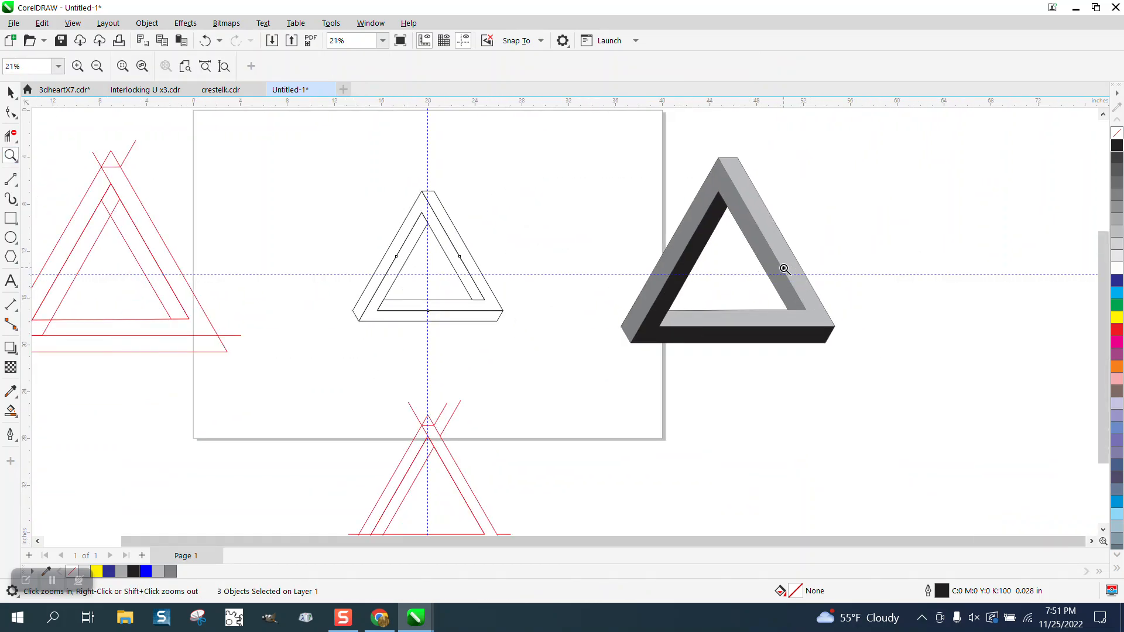
pyautogui.click(12, 412)
pyautogui.click(159, 68)
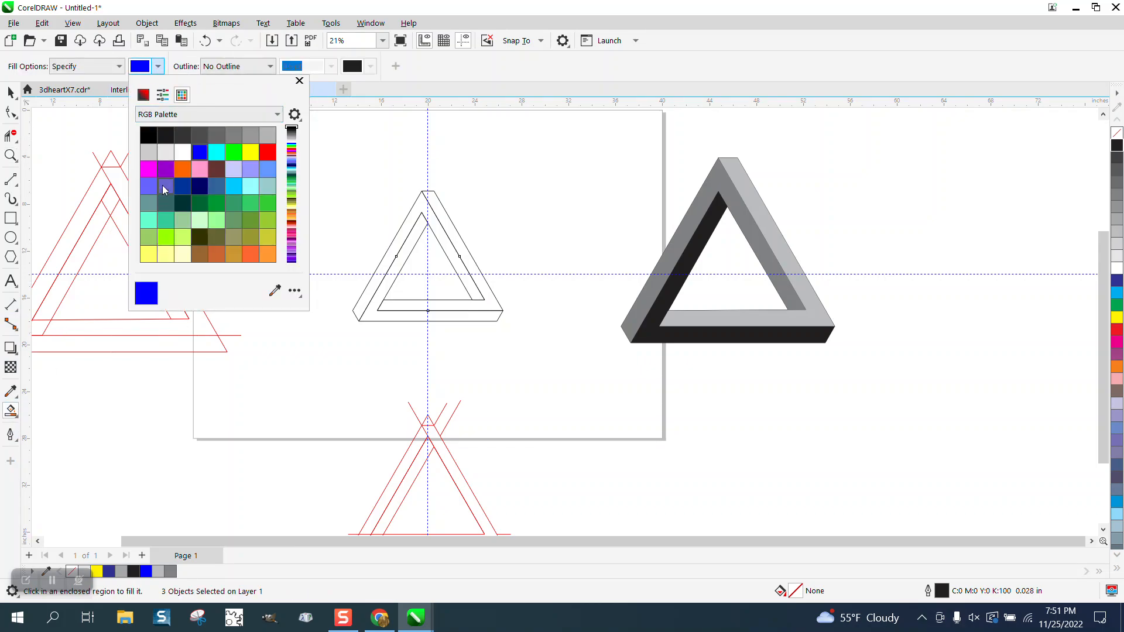
pyautogui.click(148, 136)
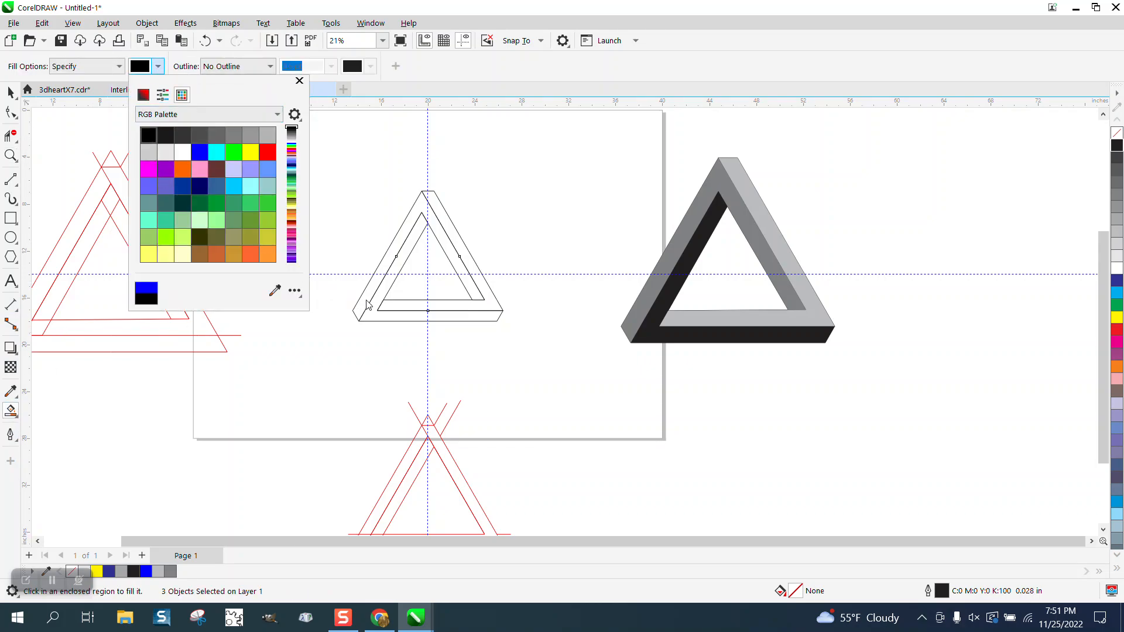
pyautogui.click(398, 316)
pyautogui.click(397, 316)
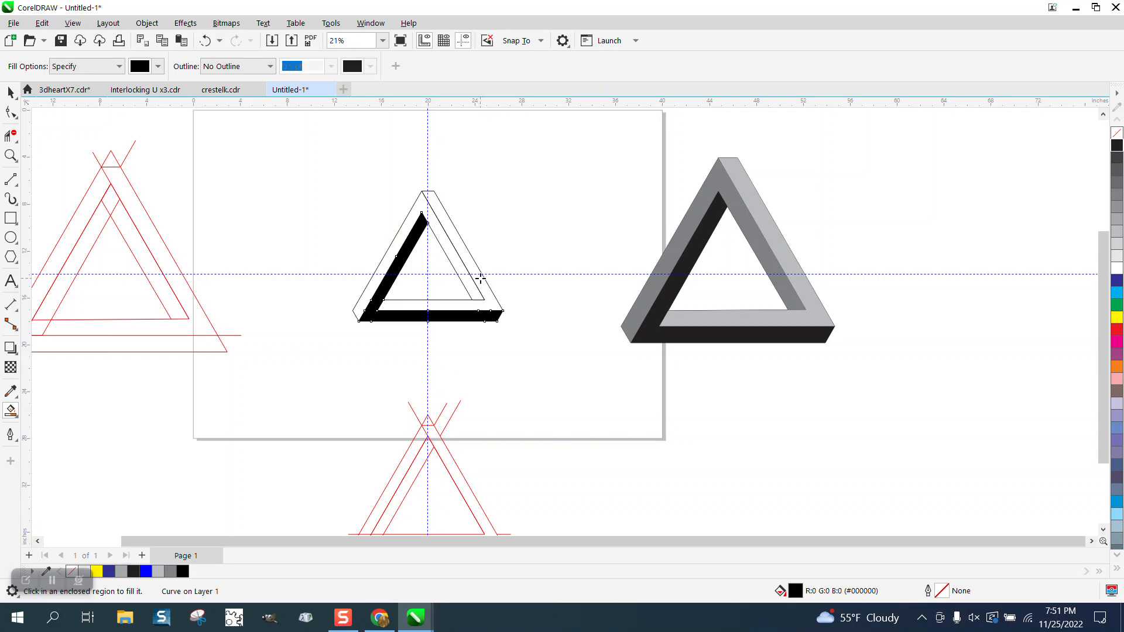
pyautogui.click(481, 279)
pyautogui.click(14, 92)
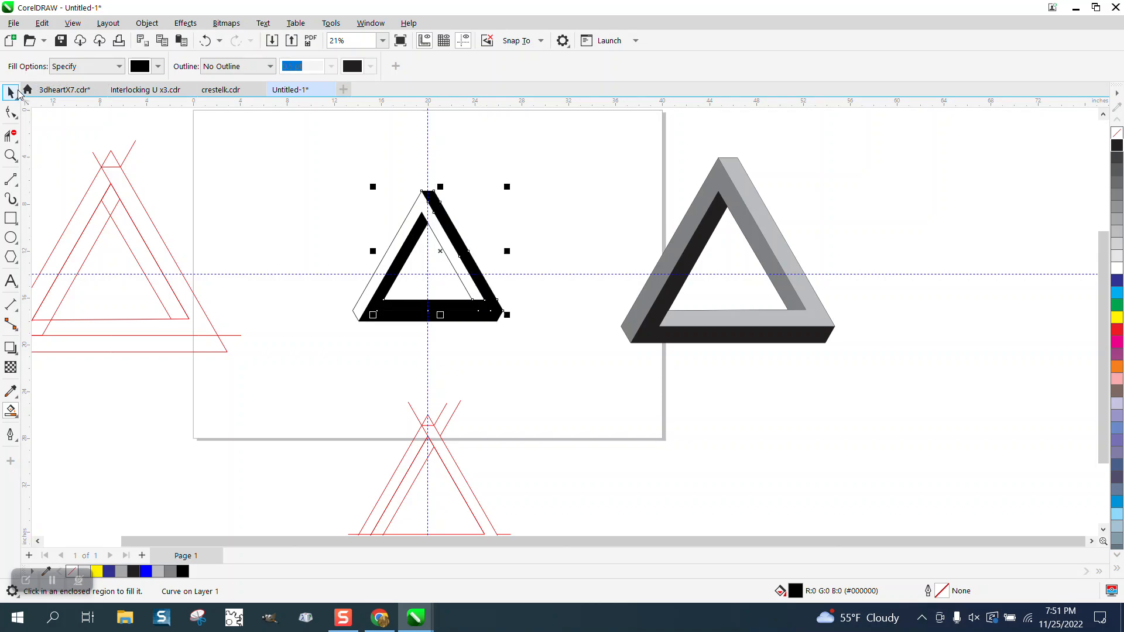
# - Recolor the outer right and inner base band to 40% black, and Smart Fill the remaining outer left and inner right band, coloring it 10% black
pyautogui.click(1118, 217)
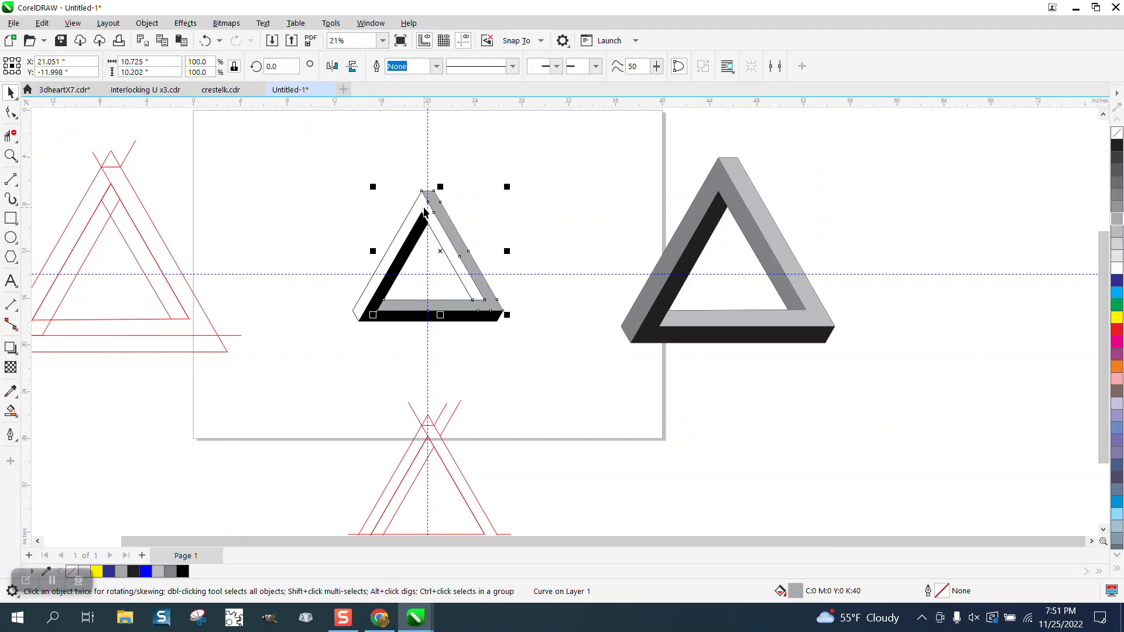
pyautogui.click(10, 410)
pyautogui.click(404, 228)
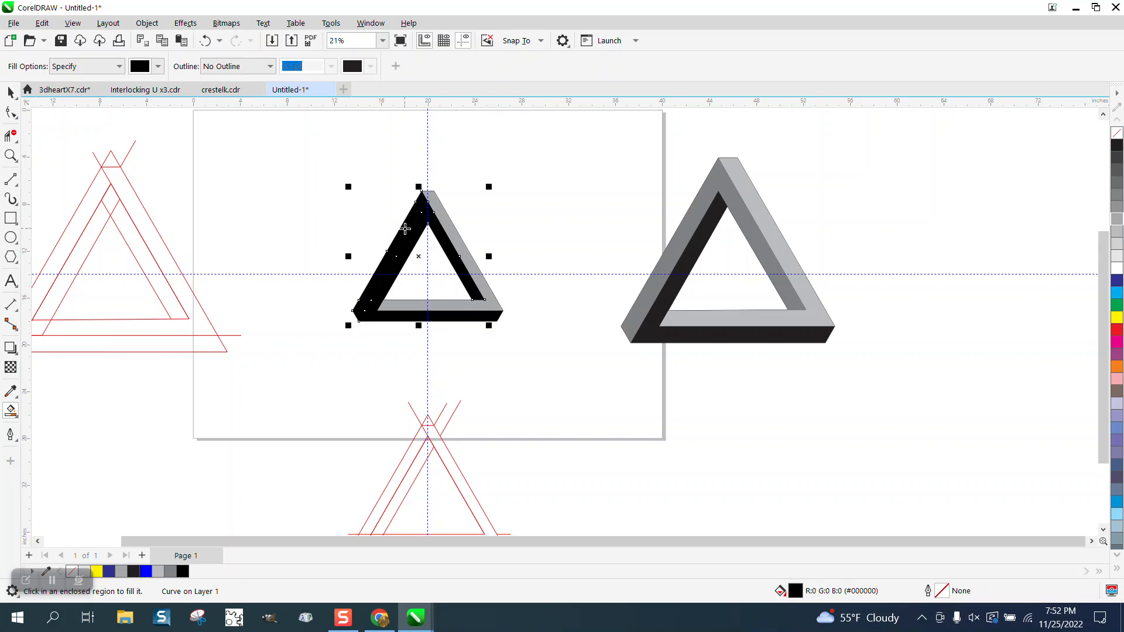
pyautogui.click(1117, 258)
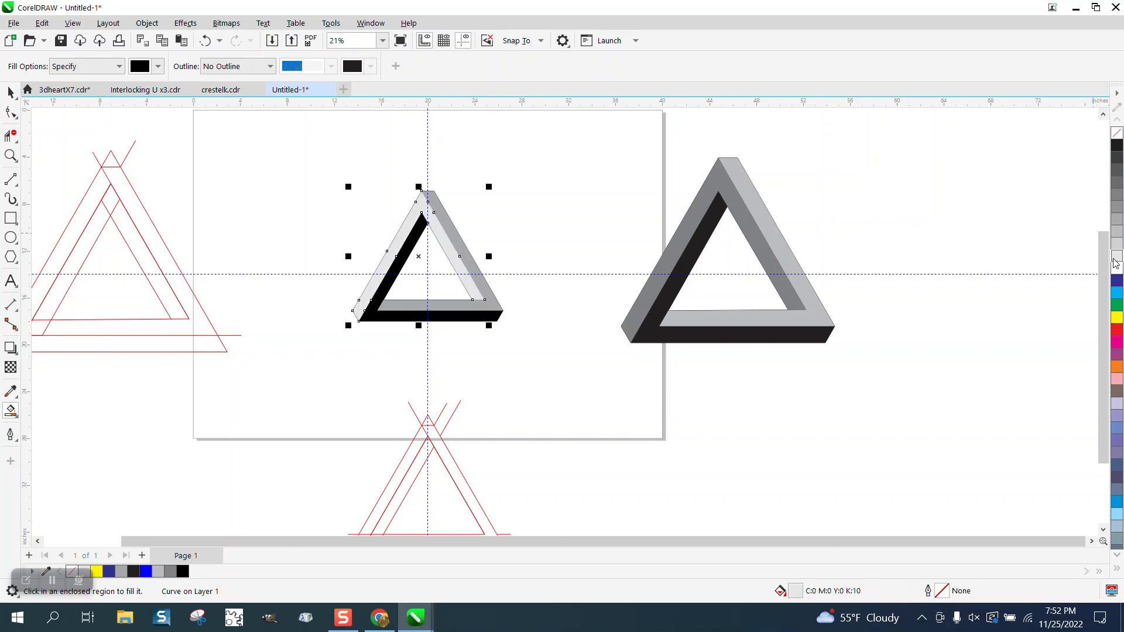
# - Select the whole shaded triangle and examine it up close, comparing its bands and shading with the finished reference triangle
pyautogui.click(12, 90)
pyautogui.moveTo(325, 155); pyautogui.dragTo(527, 353)
pyautogui.click(10, 156)
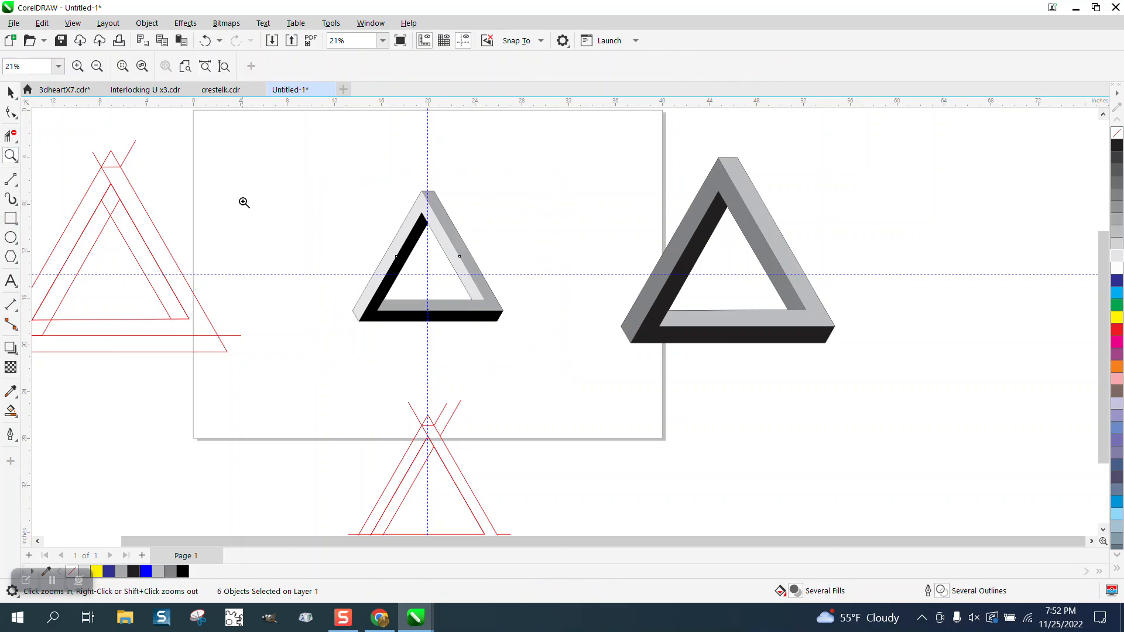
pyautogui.click(592, 394)
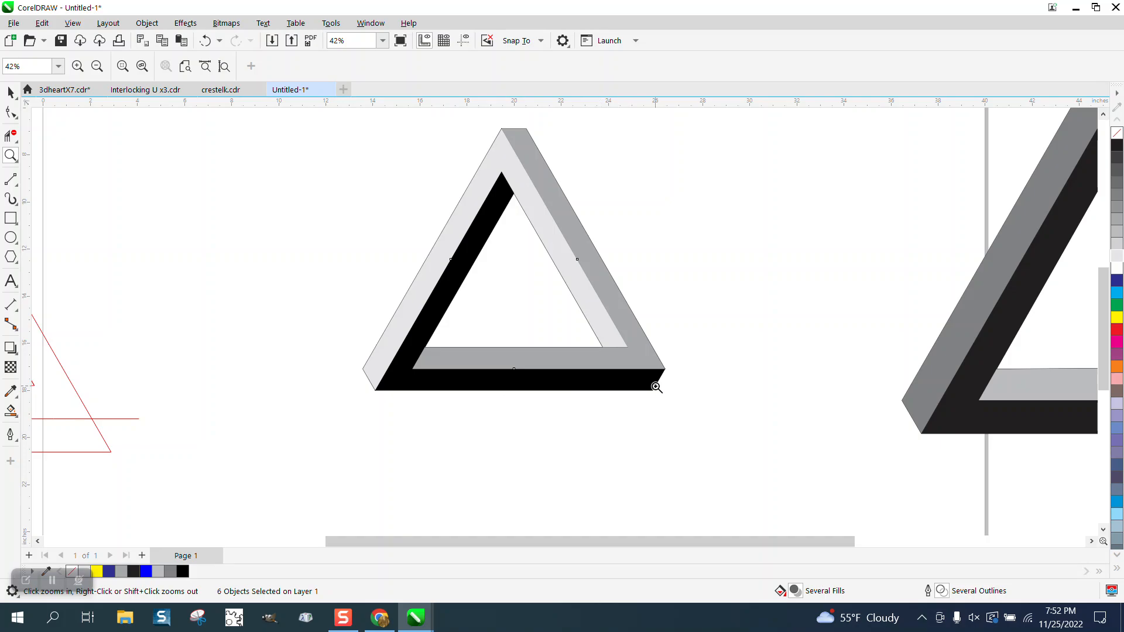
pyautogui.rightClick(479, 375)
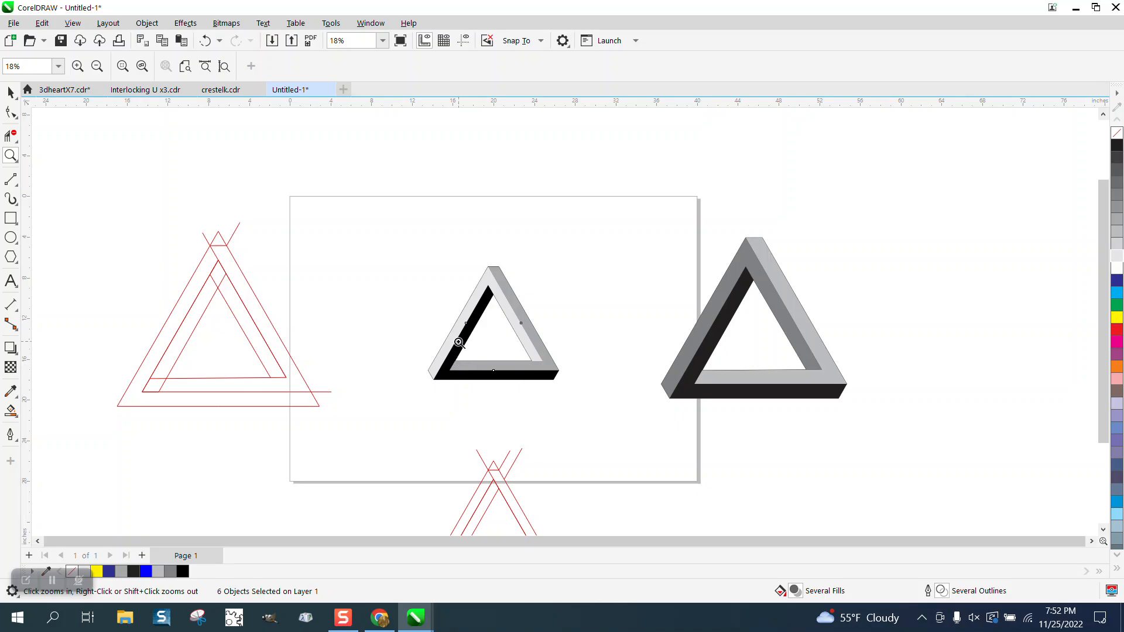
pyautogui.moveTo(672, 226); pyautogui.dragTo(867, 429)
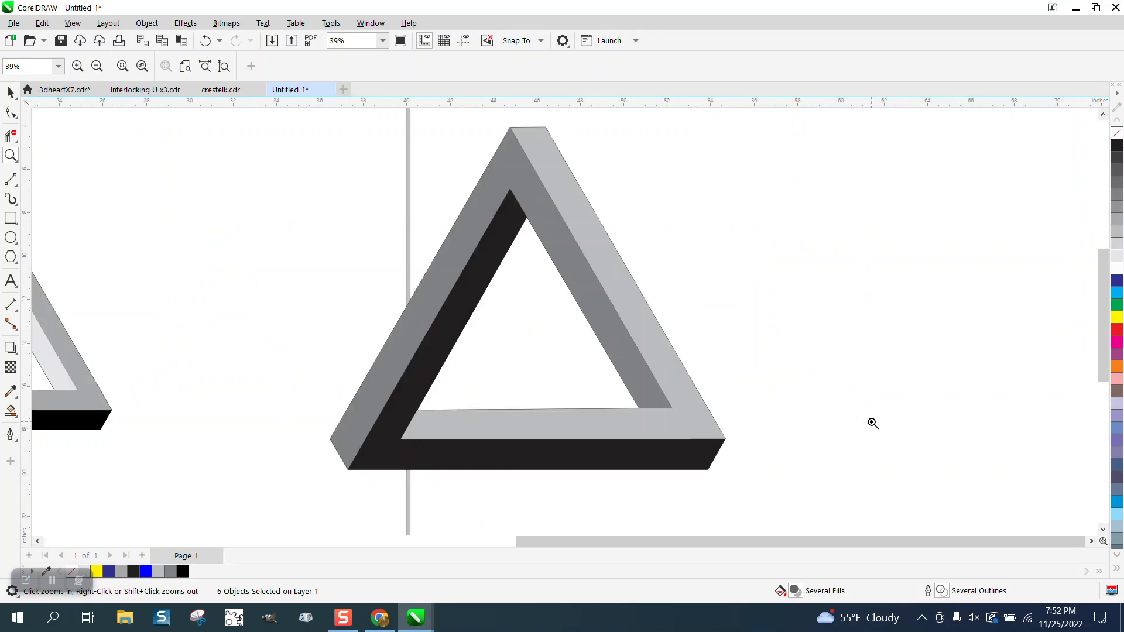